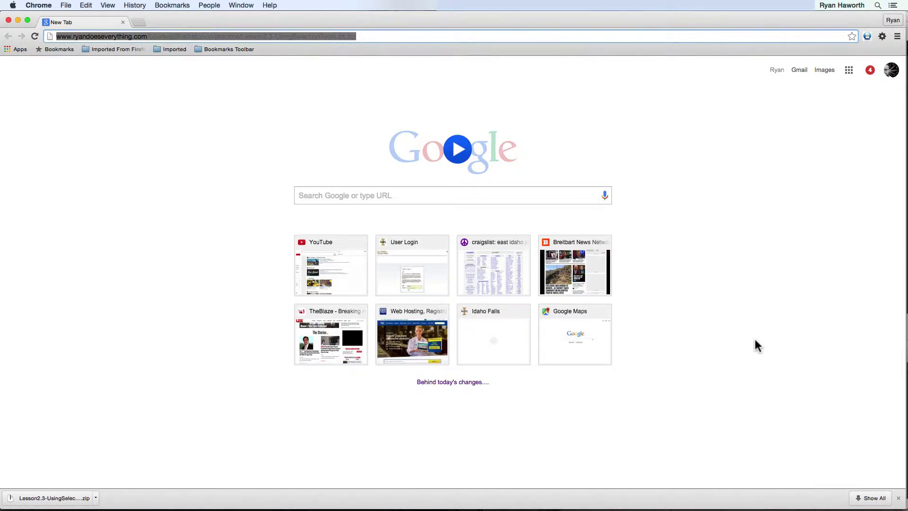
- Download Lesson2.3-UsingSelectionTools.ait.zip from its practice-file URL and save it
{"action": "left_click", "coordinate": [512, 36]}
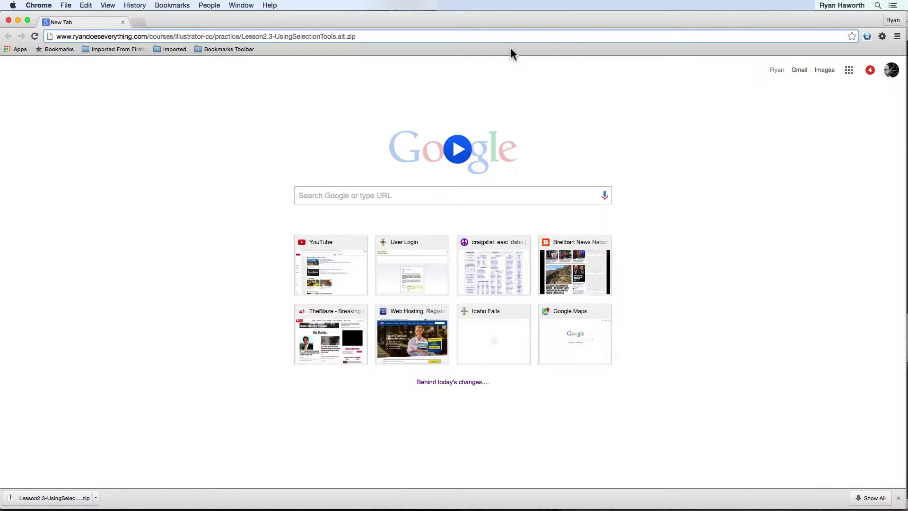
{"action": "key", "text": "Return"}
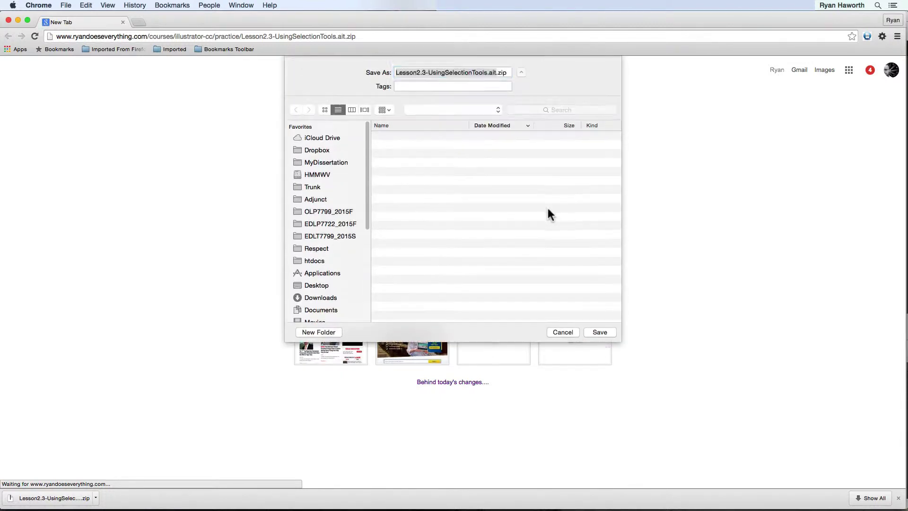
{"action": "left_click", "coordinate": [600, 332]}
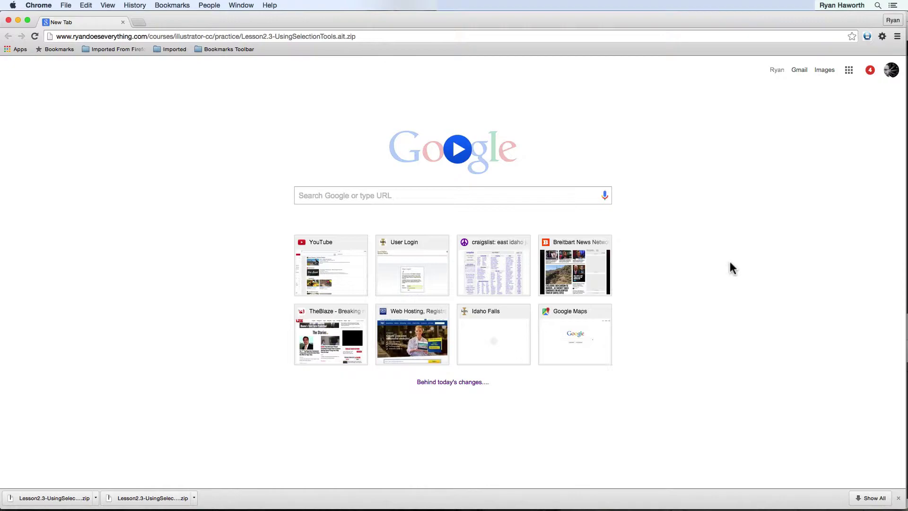
- Hide Chrome, unzip Lesson2.3-UsingSelectionTools.ait.zip on the desktop and open the extracted template
{"action": "key", "text": "super+h"}
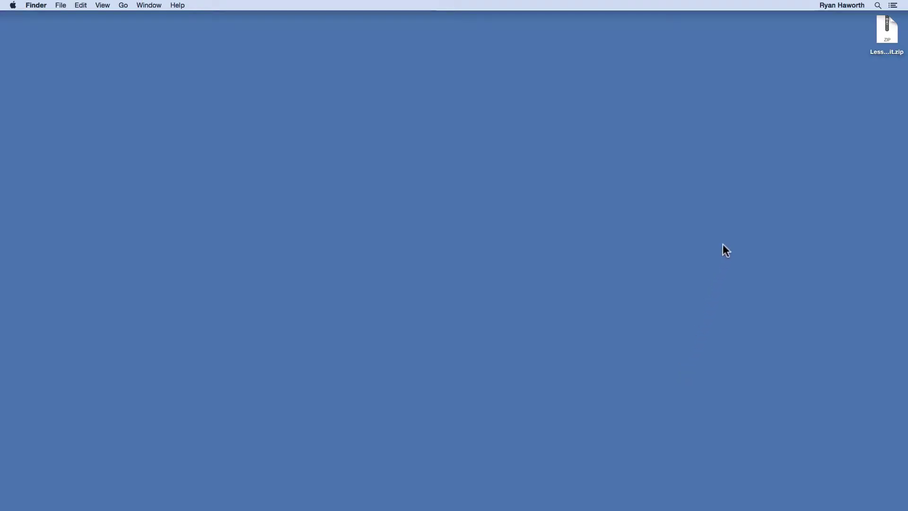
{"action": "left_click_drag", "start_coordinate": [883, 32], "coordinate": [696, 124]}
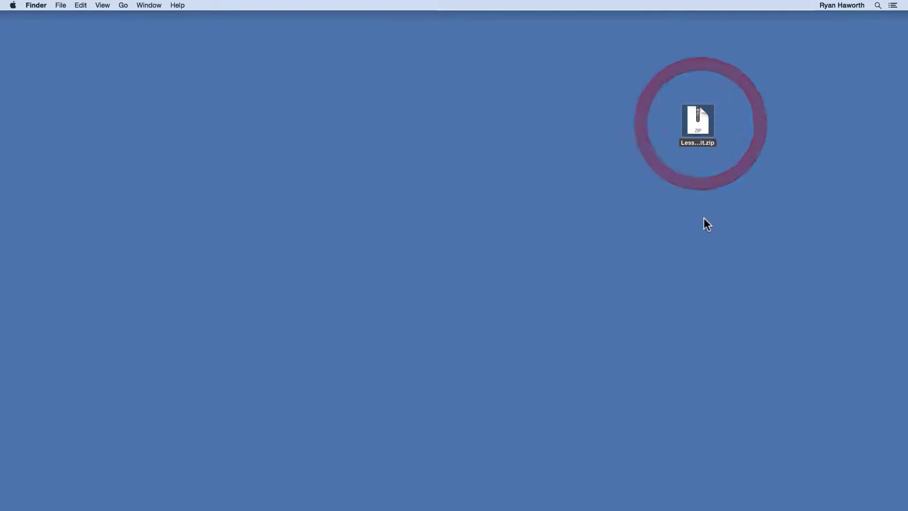
{"action": "double_click", "coordinate": [699, 126]}
{"action": "double_click", "coordinate": [698, 120]}
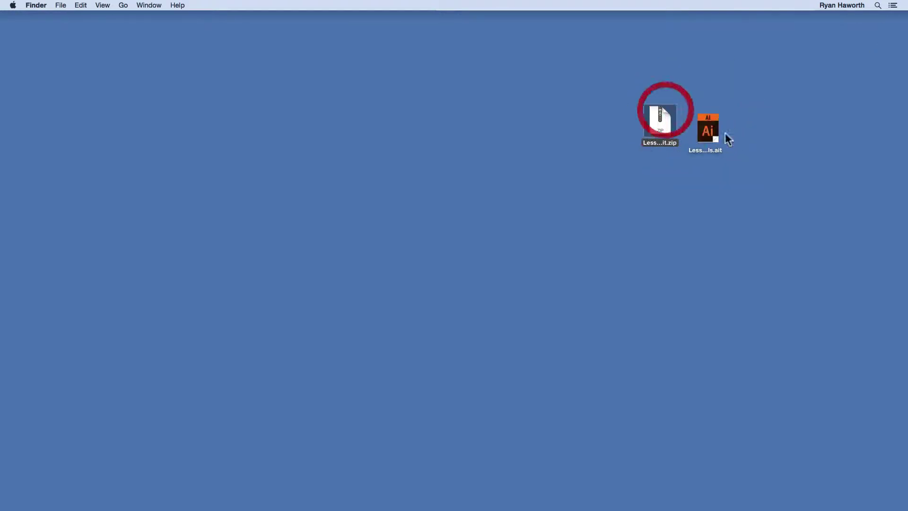
{"action": "left_click", "coordinate": [710, 120]}
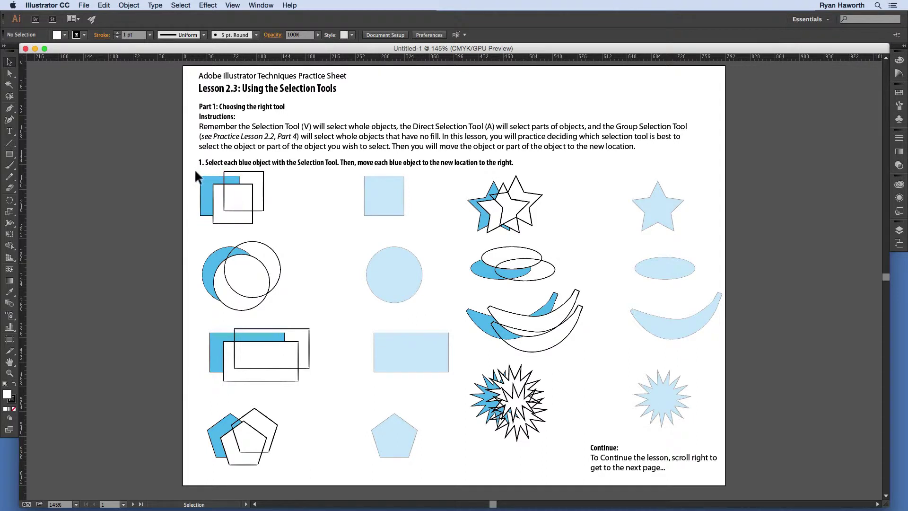
{"action": "left_click_drag", "start_coordinate": [195, 174], "coordinate": [261, 237]}
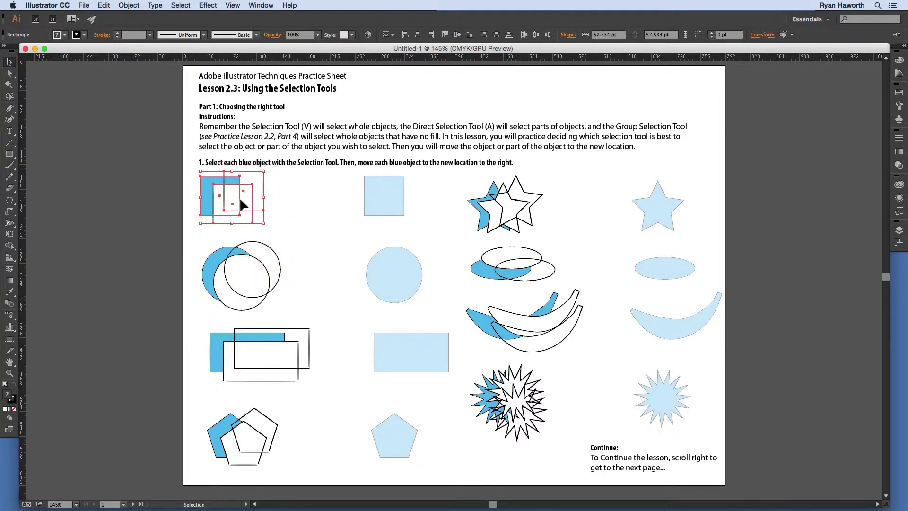
{"action": "left_click", "coordinate": [280, 196]}
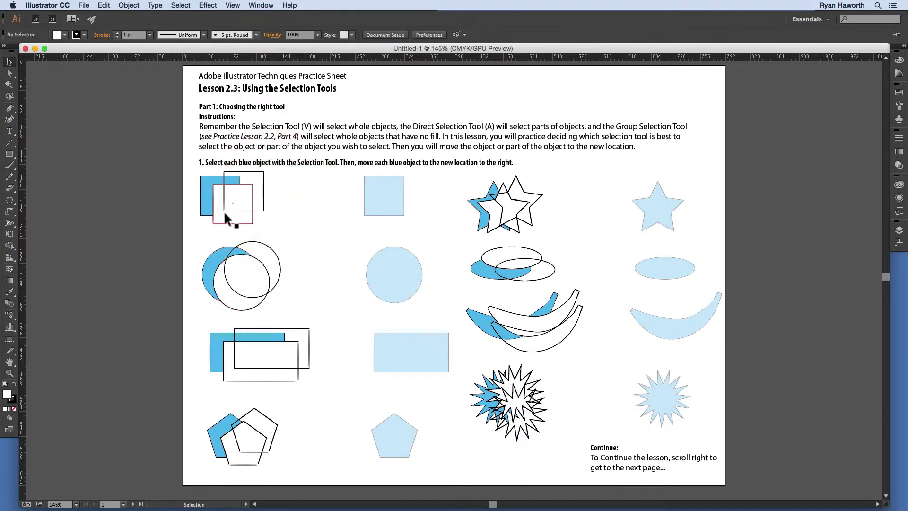
{"action": "left_click", "coordinate": [204, 188]}
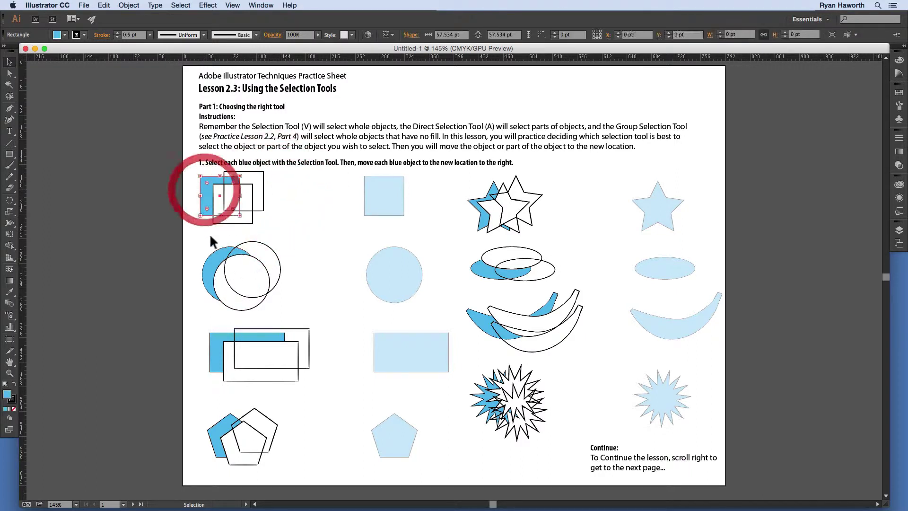
{"action": "left_click", "coordinate": [190, 181]}
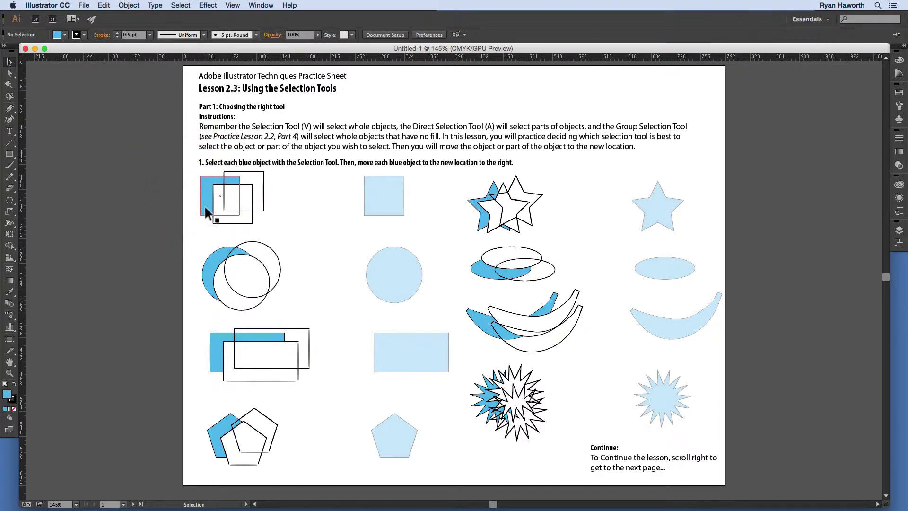
{"action": "key", "text": "a"}
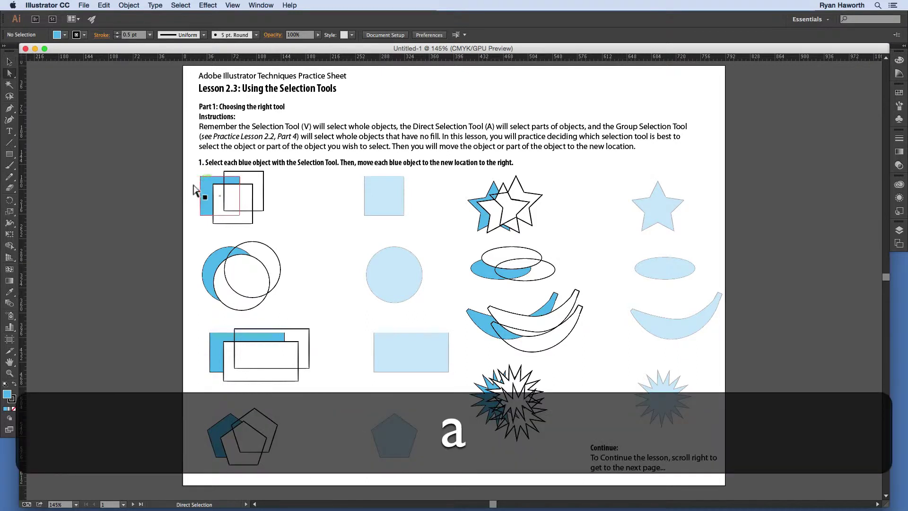
{"action": "left_click", "coordinate": [201, 176]}
{"action": "left_click_drag", "start_coordinate": [200, 176], "coordinate": [364, 219]}
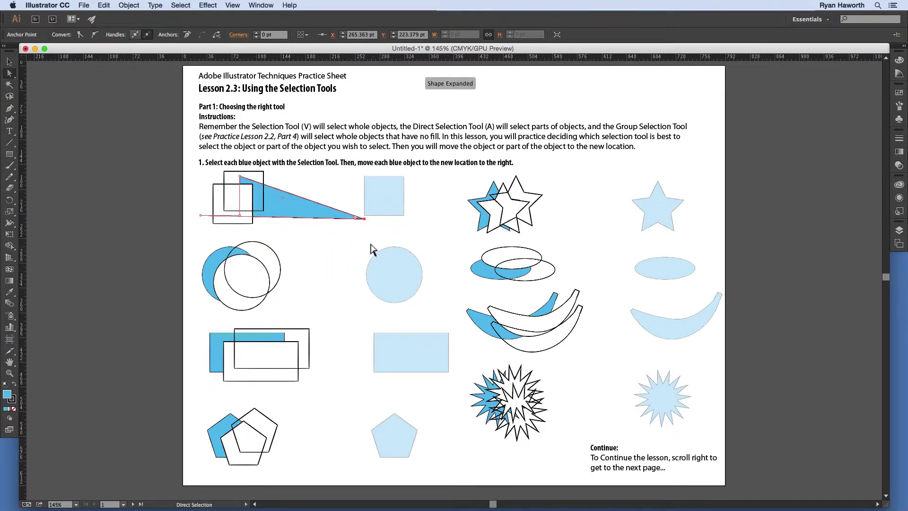
{"action": "key", "text": "super+z"}
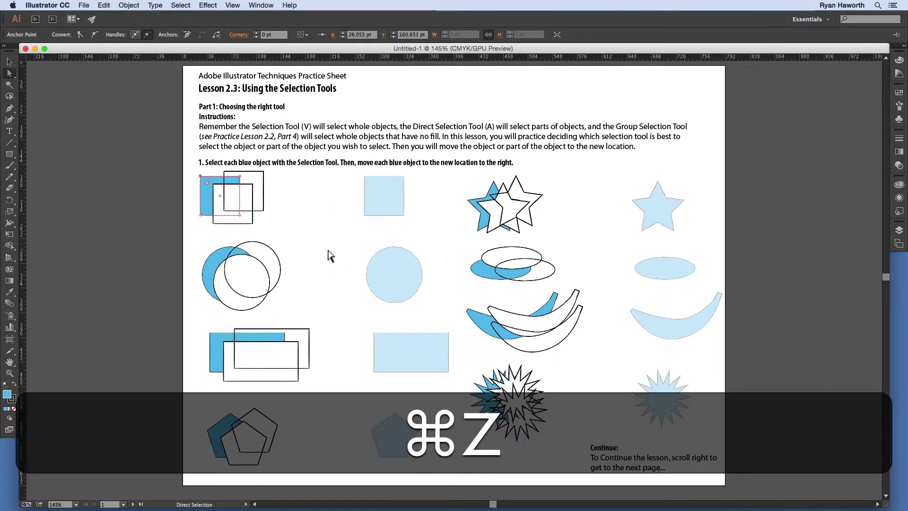
{"action": "left_click", "coordinate": [206, 236]}
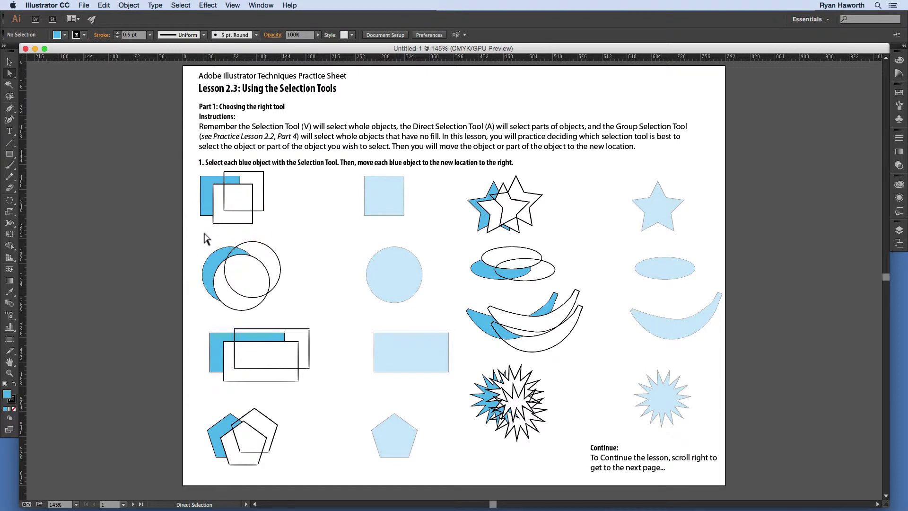
{"action": "key", "text": "v"}
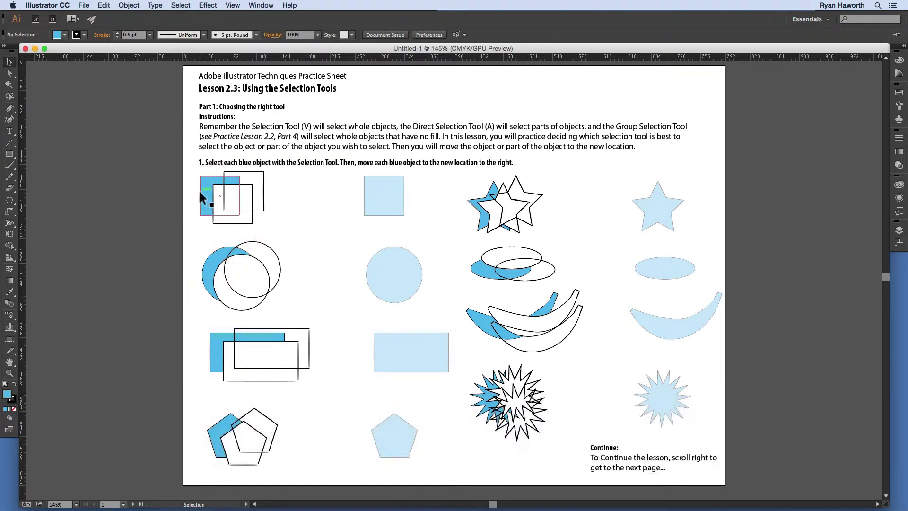
{"action": "left_click", "coordinate": [206, 183]}
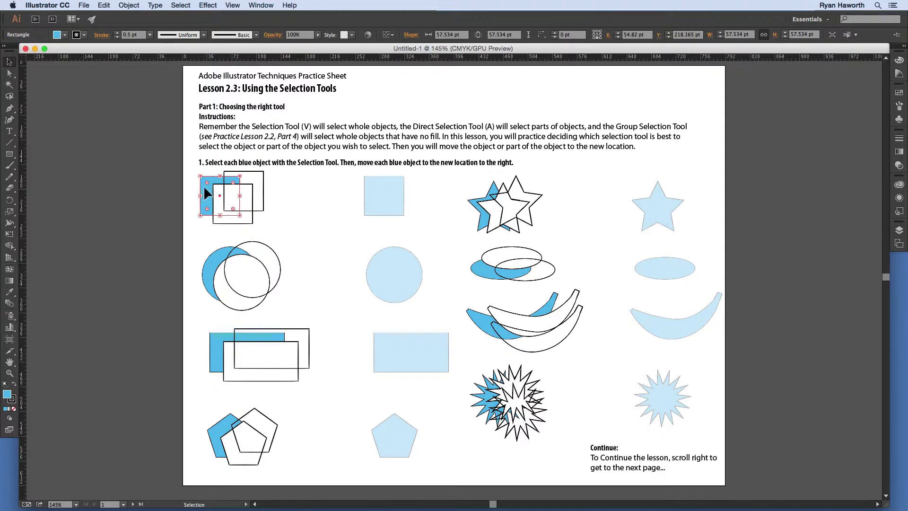
- Drag the blue square and then the blue circle right onto their light-blue targets
{"action": "left_click_drag", "start_coordinate": [203, 185], "coordinate": [391, 191]}
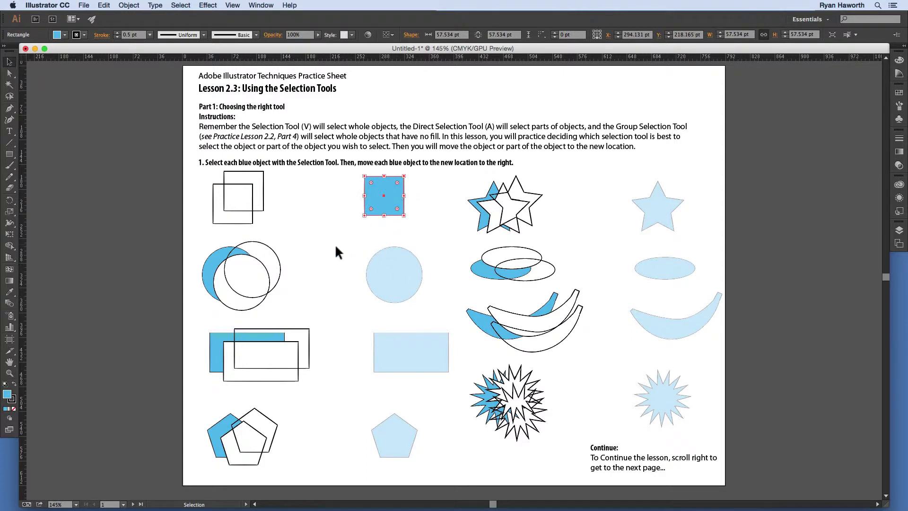
{"action": "left_click_drag", "start_coordinate": [210, 262], "coordinate": [405, 273]}
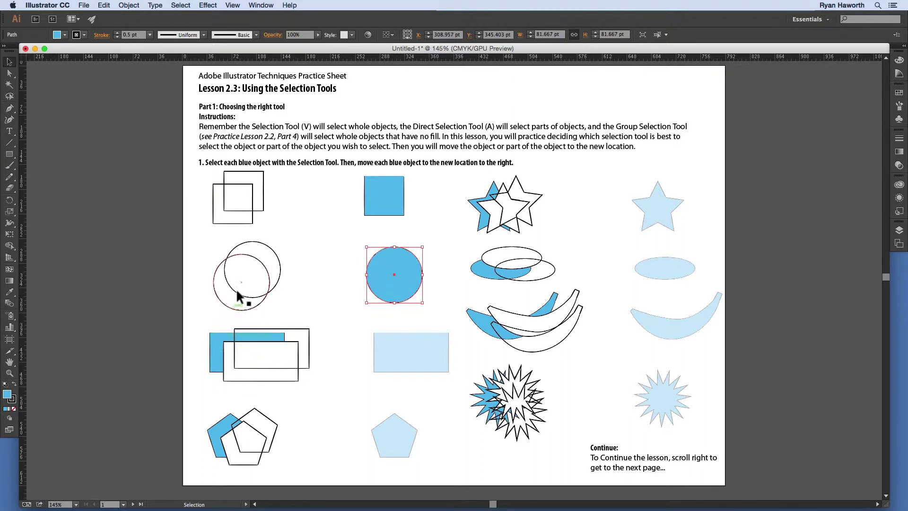
{"action": "left_click", "coordinate": [232, 5]}
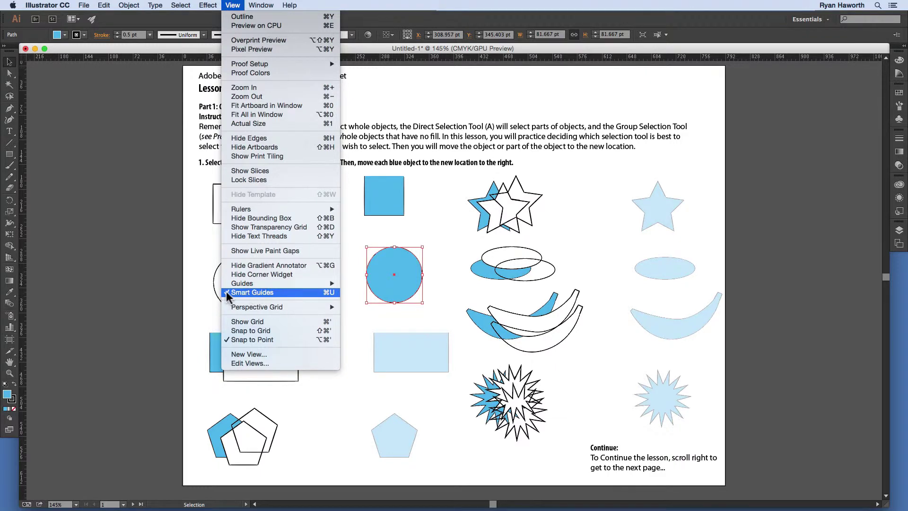
{"action": "left_click", "coordinate": [171, 304]}
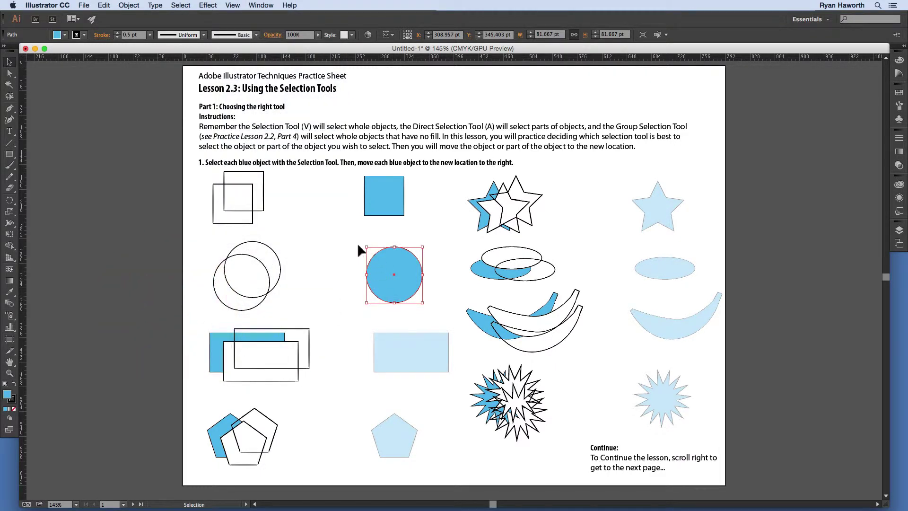
- Drag the rectangle and pentagon, then star, ellipse, crescent and starburst onto their light-blue targets
{"action": "left_click_drag", "start_coordinate": [214, 336], "coordinate": [396, 350]}
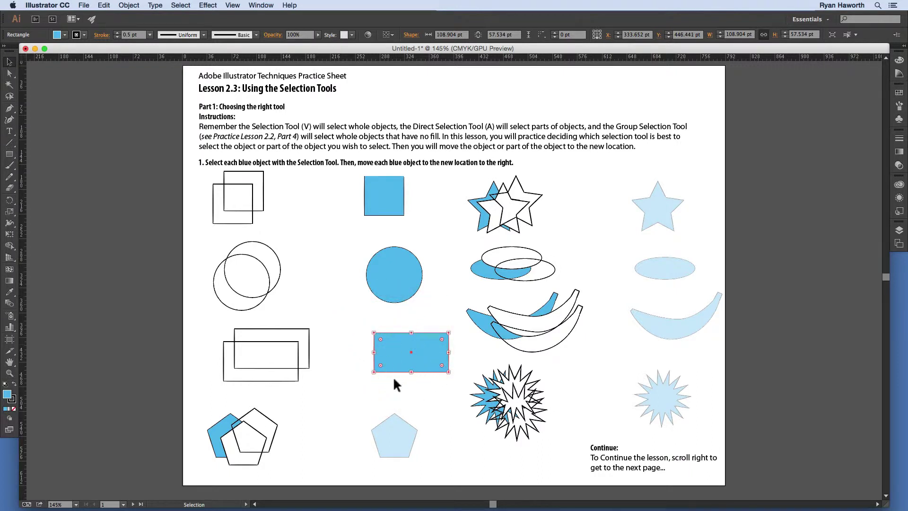
{"action": "left_click_drag", "start_coordinate": [213, 436], "coordinate": [395, 433]}
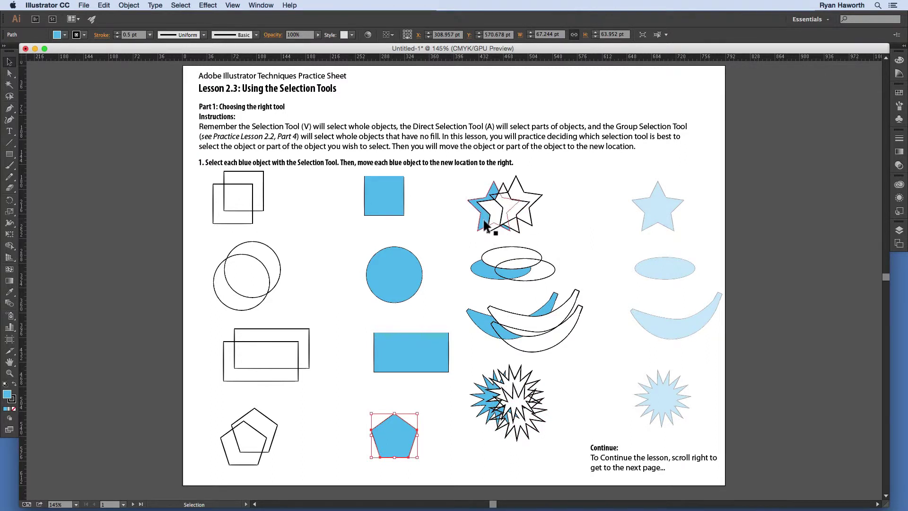
{"action": "left_click_drag", "start_coordinate": [483, 216], "coordinate": [647, 219]}
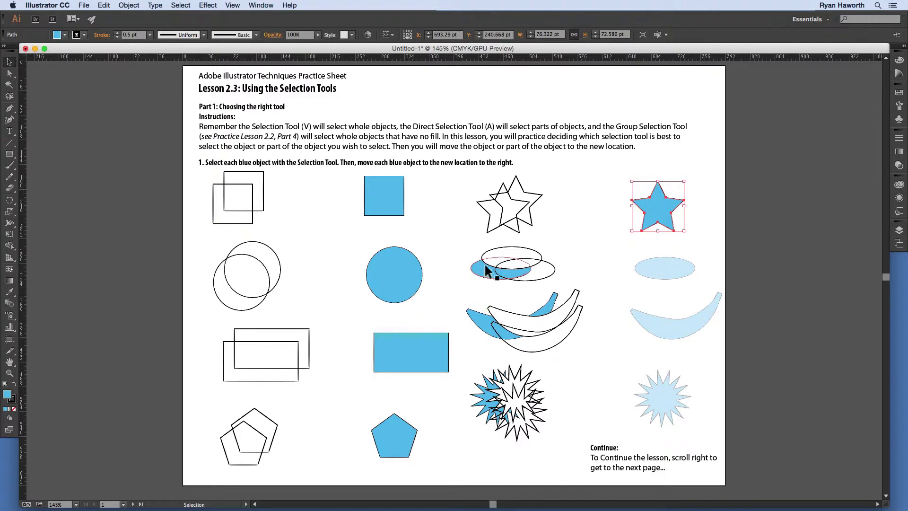
{"action": "left_click_drag", "start_coordinate": [490, 270], "coordinate": [661, 277]}
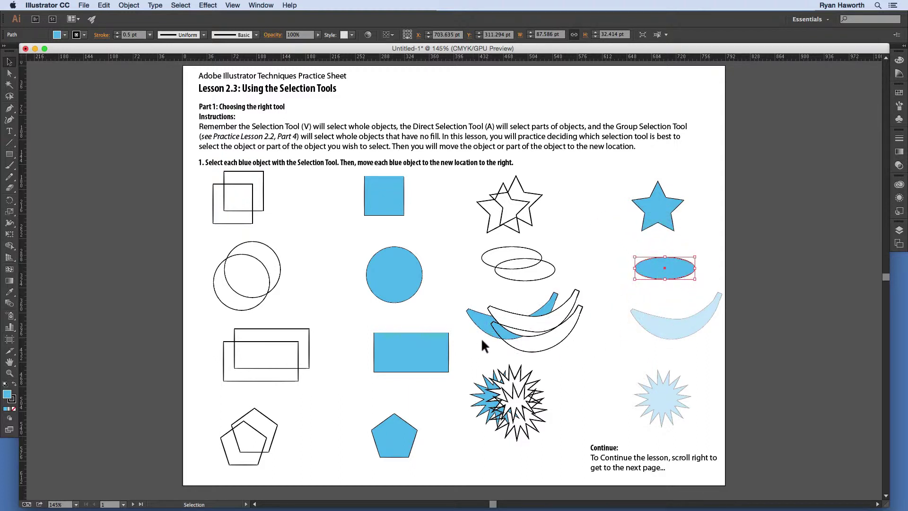
{"action": "left_click_drag", "start_coordinate": [479, 323], "coordinate": [646, 325]}
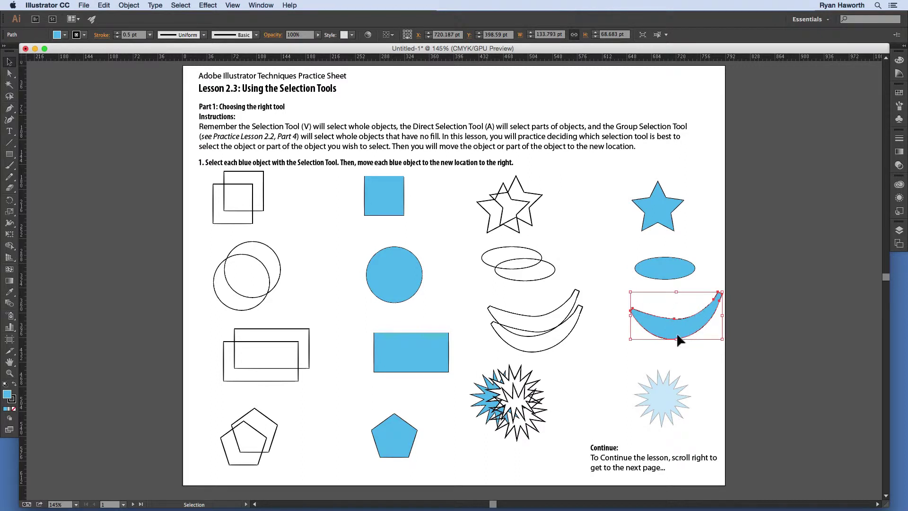
{"action": "left_click_drag", "start_coordinate": [488, 408], "coordinate": [652, 402]}
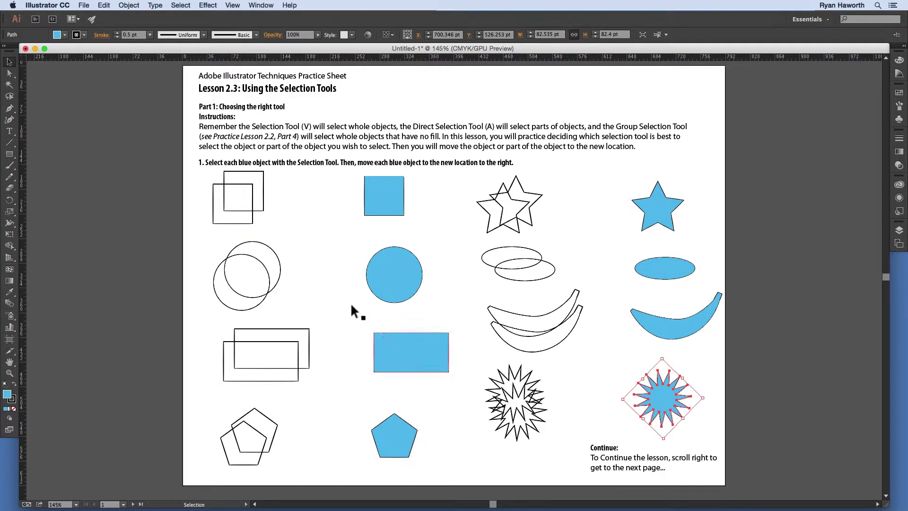
- Snap both outline squares onto the blue square in the second column
{"action": "left_click_drag", "start_coordinate": [263, 206], "coordinate": [403, 218]}
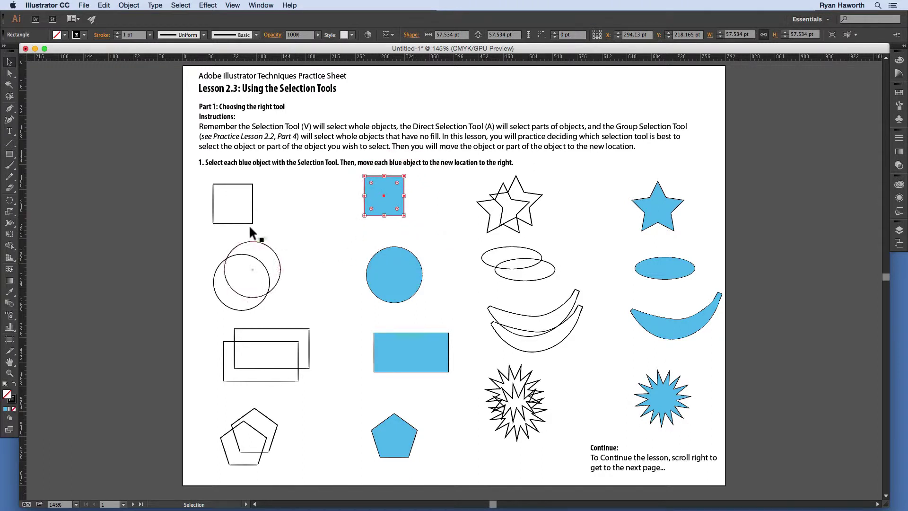
{"action": "left_click_drag", "start_coordinate": [252, 224], "coordinate": [404, 218]}
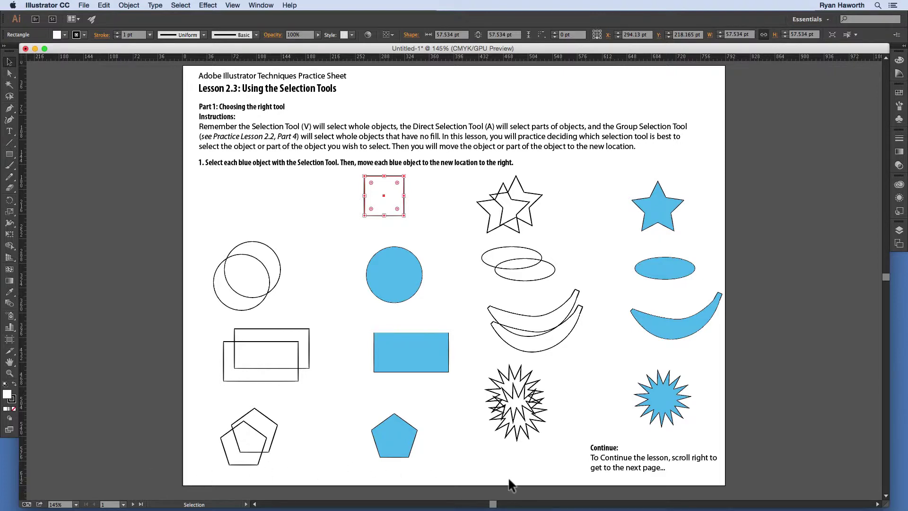
- Scroll right and advance to artboard 2, 'Part 2: Choosing the right tool (Continued)'
{"action": "mouse_move", "coordinate": [493, 505]}
{"action": "left_mouse_down"}
{"action": "mouse_move", "coordinate": [523, 504]}
{"action": "mouse_move", "coordinate": [500, 505]}
{"action": "left_mouse_up"}
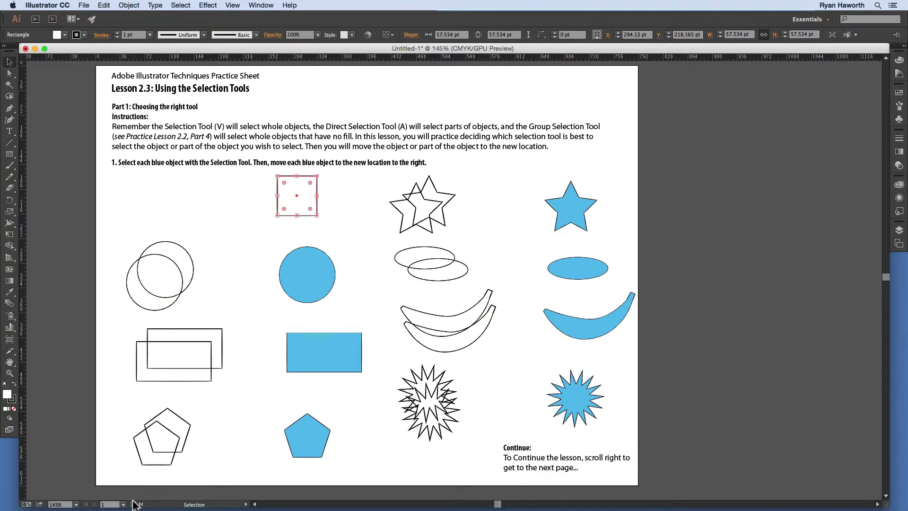
{"action": "left_click", "coordinate": [134, 505]}
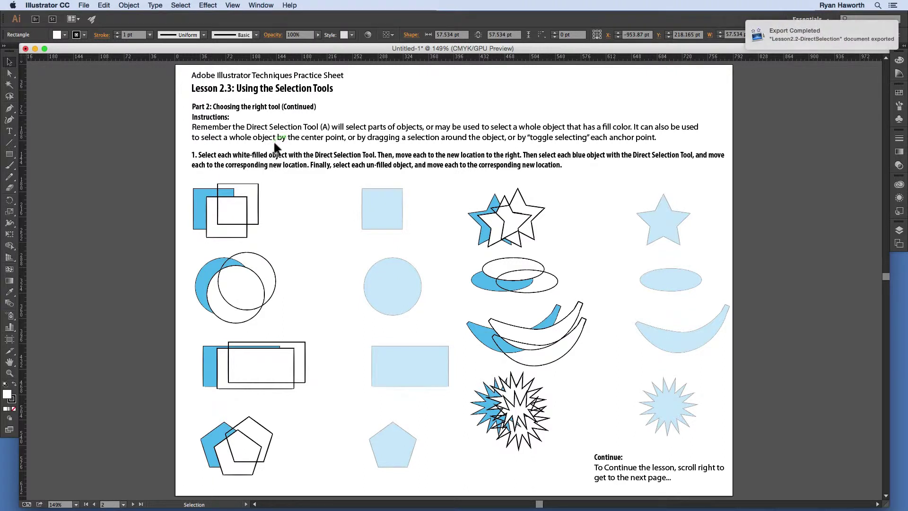
- Deselect everything and switch to the Direct Selection Tool (A)
{"action": "left_click", "coordinate": [176, 146]}
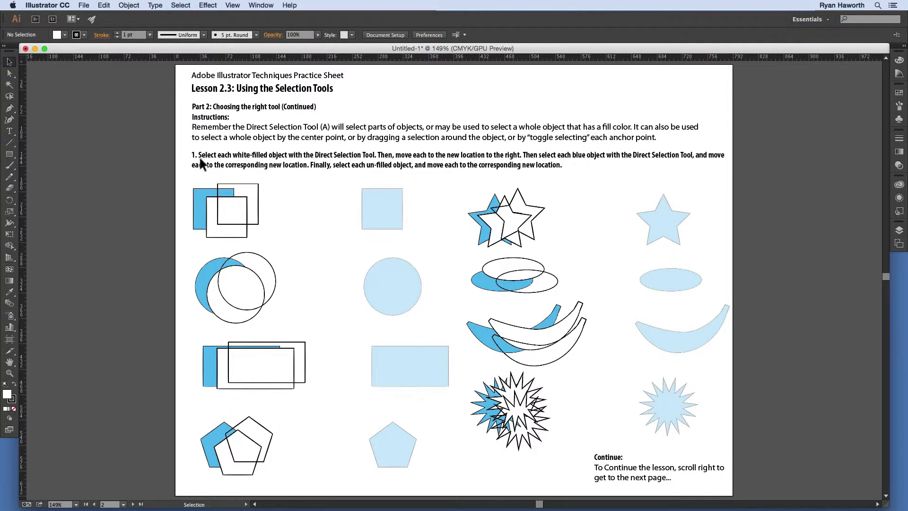
{"action": "left_click", "coordinate": [10, 73]}
{"action": "key", "text": "a"}
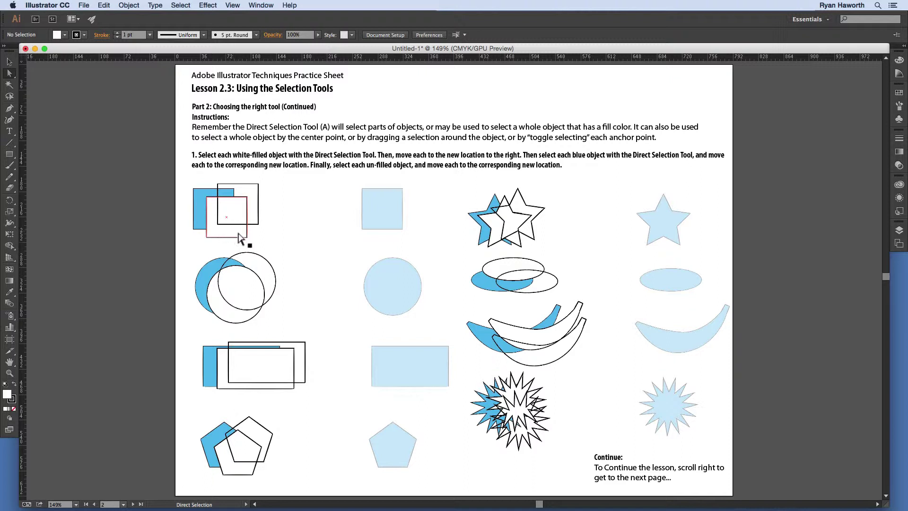
- Move the white-filled and blue squares onto the light-blue square, Option-selecting and nudging one into place
{"action": "left_click_drag", "start_coordinate": [239, 234], "coordinate": [393, 225]}
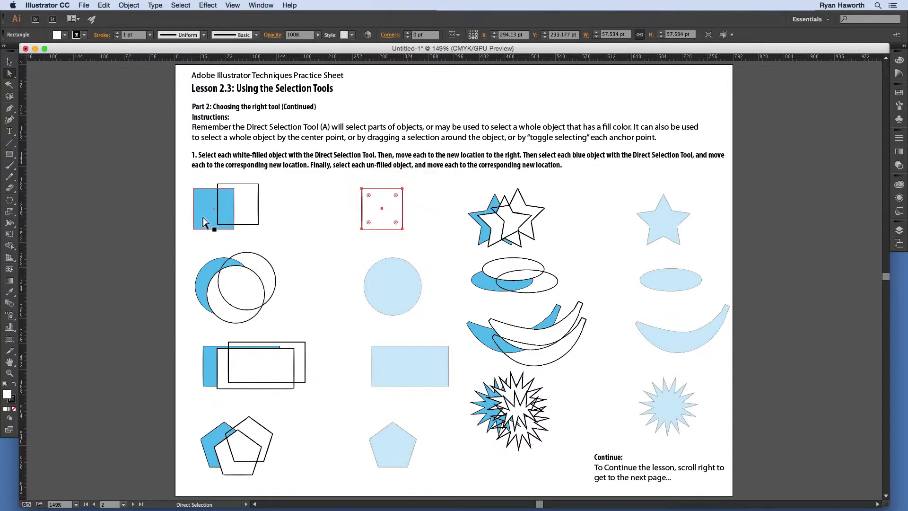
{"action": "left_click_drag", "start_coordinate": [205, 226], "coordinate": [374, 219]}
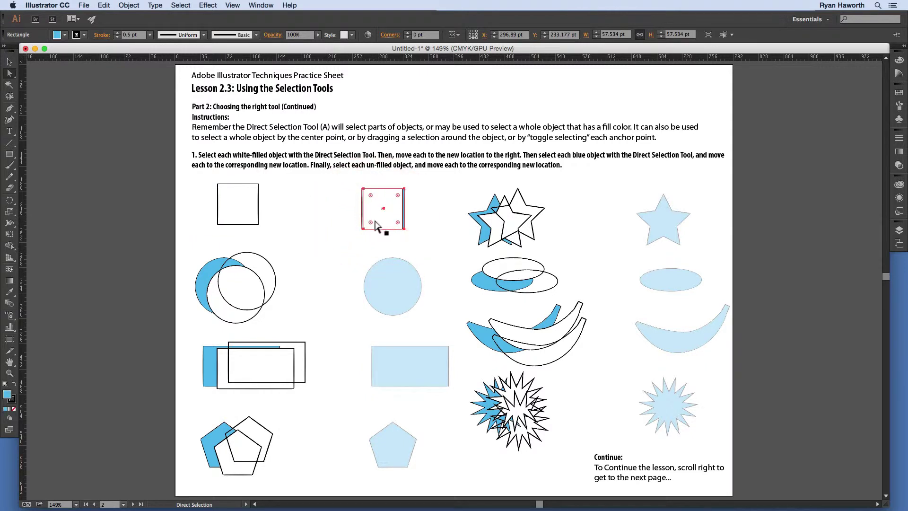
{"action": "left_click", "coordinate": [378, 219]}
{"action": "left_click", "coordinate": [415, 207]}
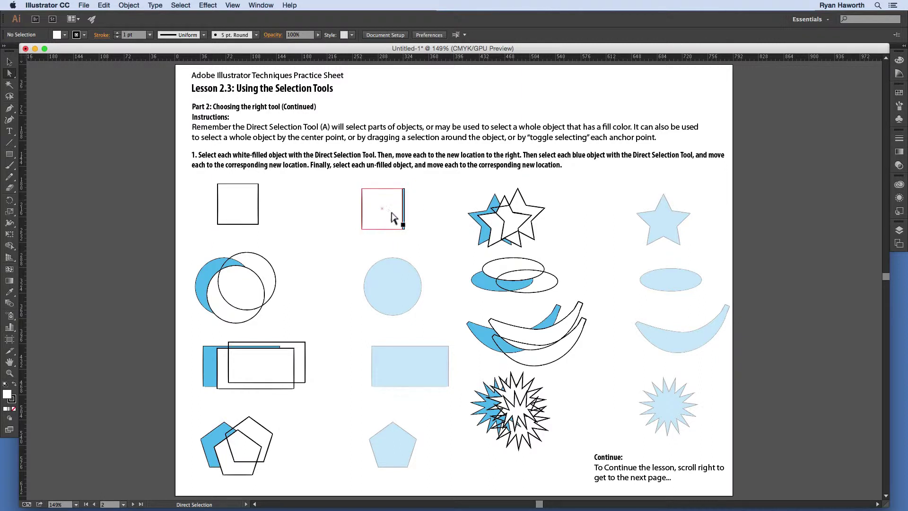
{"action": "key", "text": "alt"}
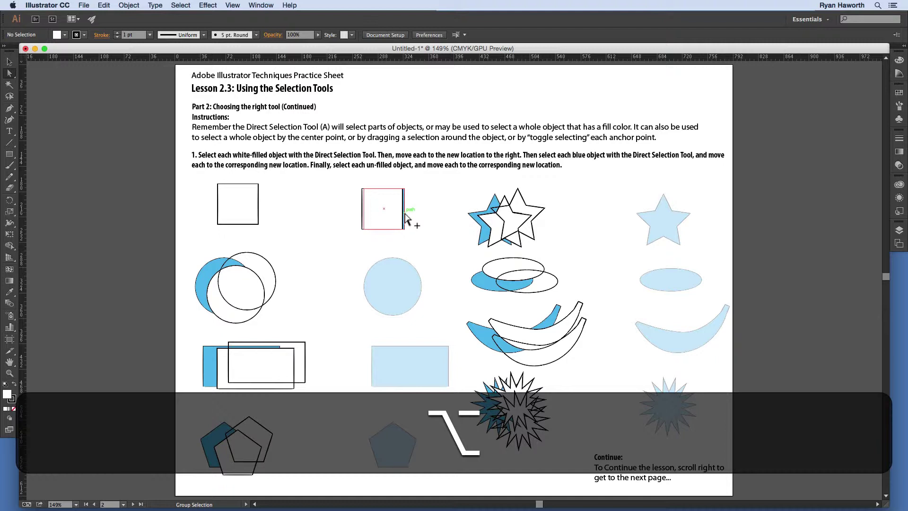
{"action": "left_click", "coordinate": [403, 214], "text": "alt"}
{"action": "left_click", "coordinate": [405, 227]}
{"action": "mouse_move", "coordinate": [405, 228]}
{"action": "left_mouse_down"}
{"action": "mouse_move", "coordinate": [466, 223]}
{"action": "mouse_move", "coordinate": [403, 231]}
{"action": "left_mouse_up"}
{"action": "left_click", "coordinate": [422, 211]}
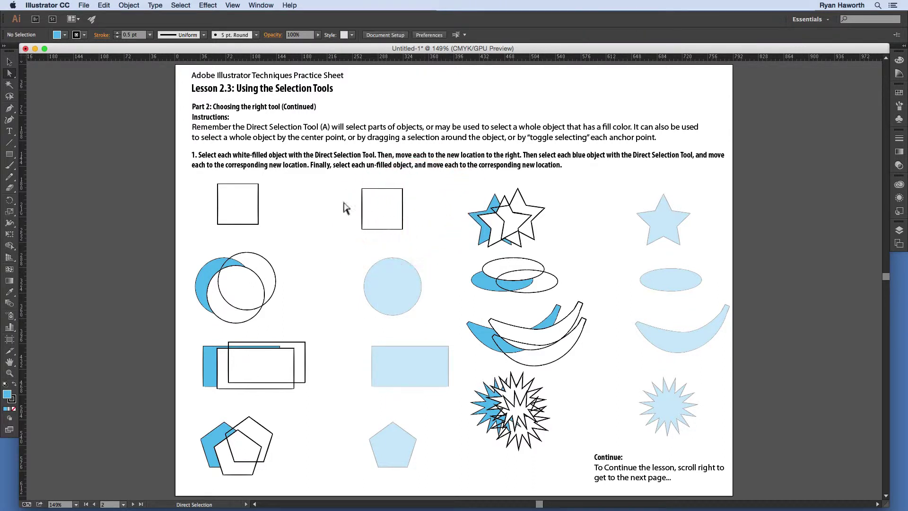
- Option-drag the unfilled square onto the square target and deselect it
{"action": "left_click", "coordinate": [248, 200]}
{"action": "left_click", "coordinate": [248, 202]}
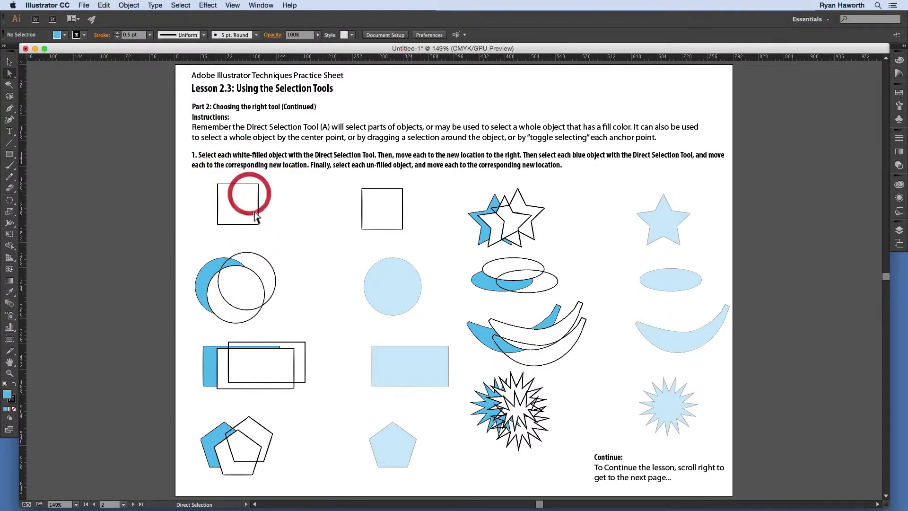
{"action": "left_click", "coordinate": [250, 193]}
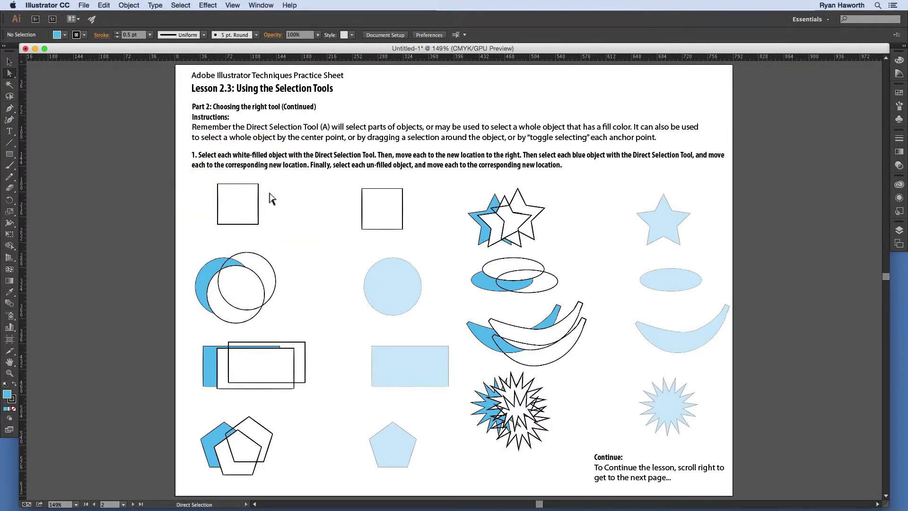
{"action": "key", "text": "alt"}
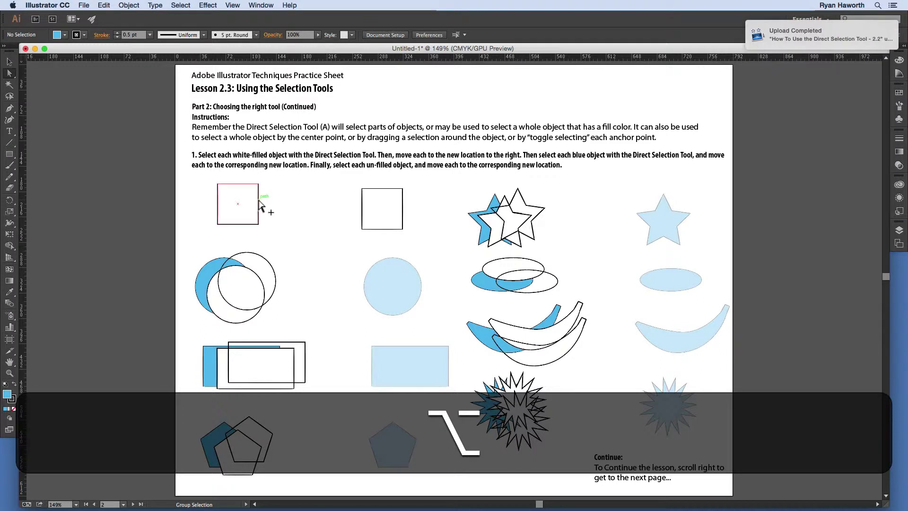
{"action": "left_click_drag", "start_coordinate": [260, 203], "coordinate": [383, 213]}
{"action": "left_click", "coordinate": [315, 211]}
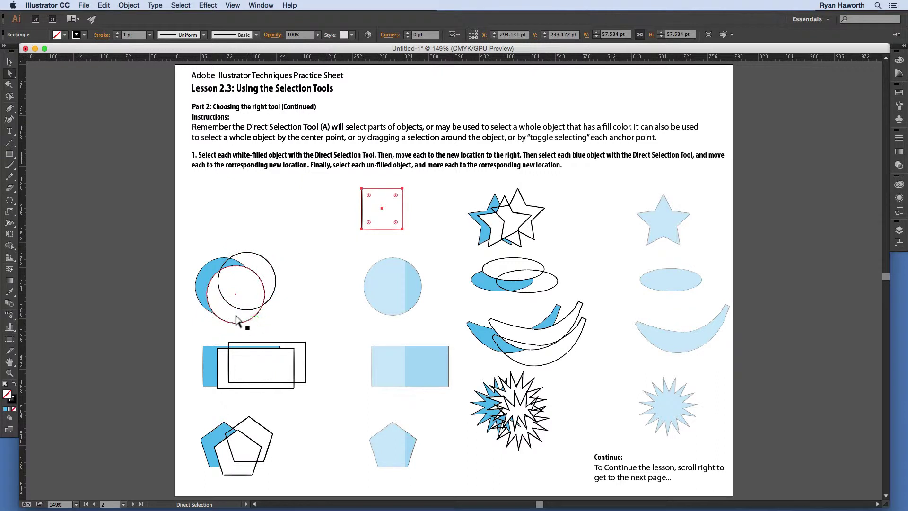
- Move the circles onto the circle target and, after undoing a misplaced move, the white-filled rectangle
{"action": "left_click_drag", "start_coordinate": [248, 321], "coordinate": [383, 305]}
{"action": "left_click_drag", "start_coordinate": [275, 307], "coordinate": [401, 301]}
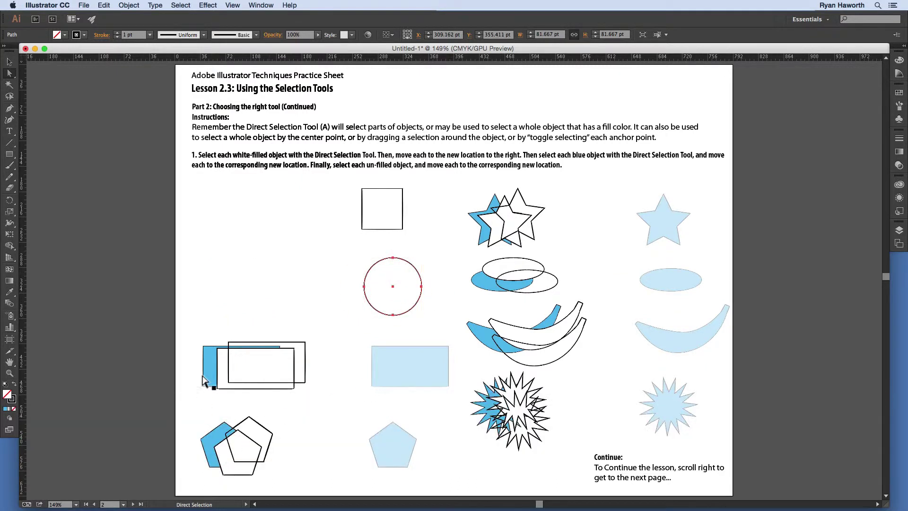
{"action": "left_click_drag", "start_coordinate": [208, 367], "coordinate": [380, 365]}
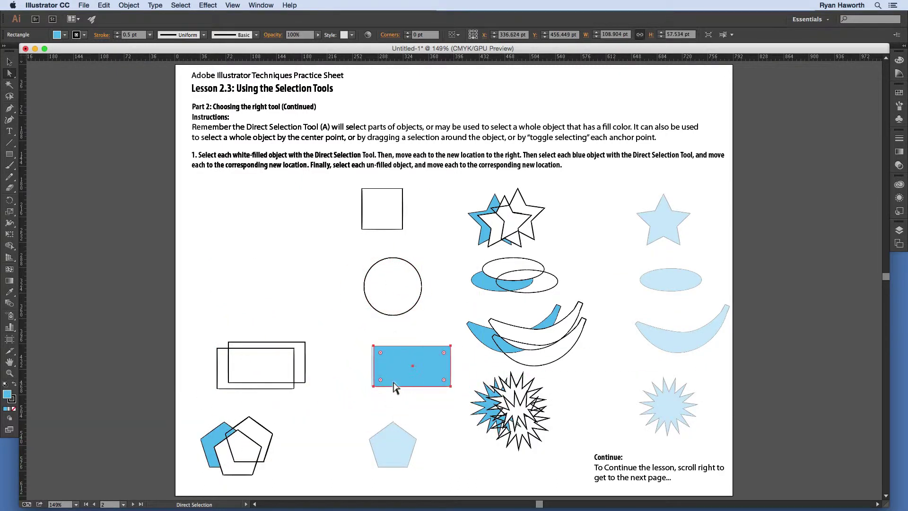
{"action": "key", "text": "super+z"}
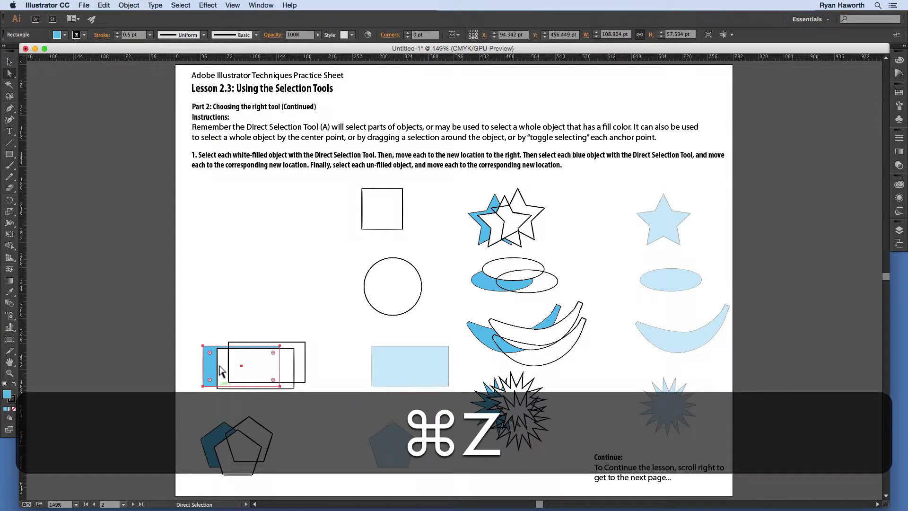
{"action": "left_click_drag", "start_coordinate": [229, 375], "coordinate": [381, 366]}
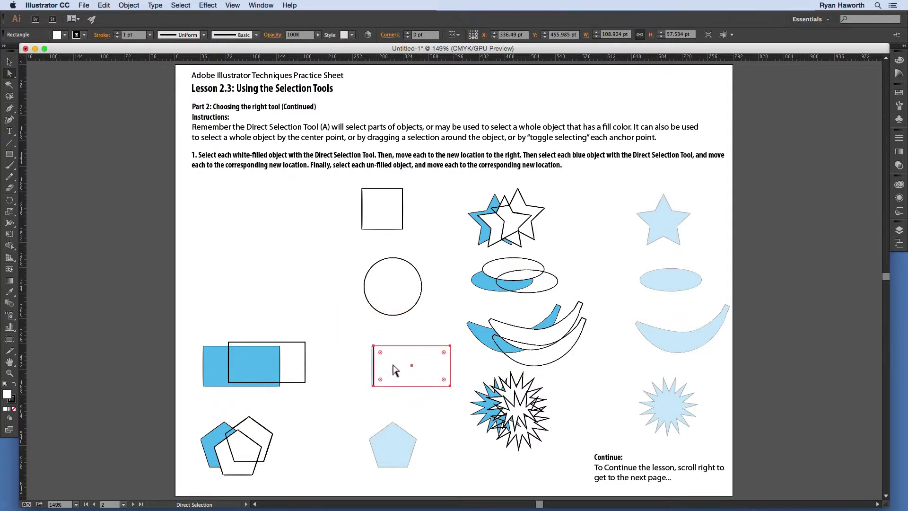
{"action": "left_click", "coordinate": [390, 366]}
- Move the remaining rectangles onto the rectangle target and two pentagons onto the pentagon target
{"action": "left_click_drag", "start_coordinate": [210, 369], "coordinate": [382, 378]}
{"action": "left_click_drag", "start_coordinate": [218, 330], "coordinate": [315, 396]}
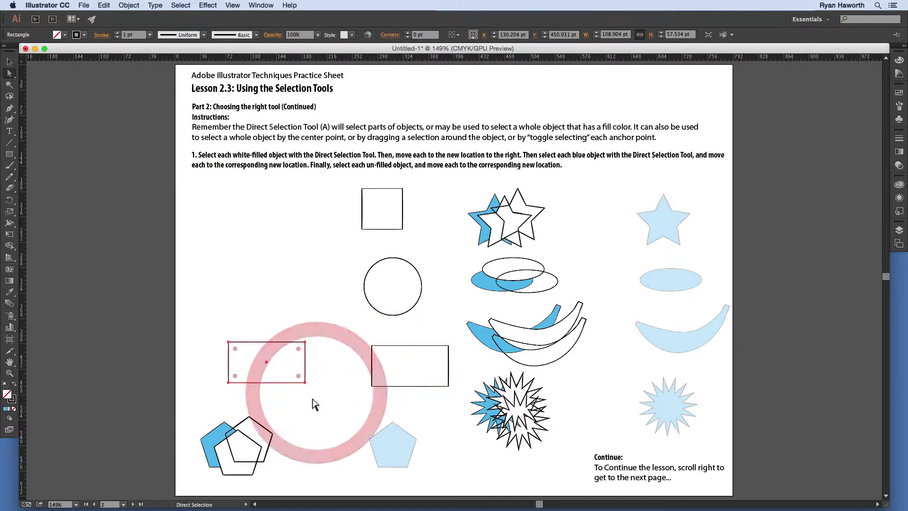
{"action": "left_click", "coordinate": [268, 367]}
{"action": "left_click_drag", "start_coordinate": [267, 364], "coordinate": [407, 371]}
{"action": "left_click_drag", "start_coordinate": [220, 457], "coordinate": [384, 447]}
{"action": "left_click_drag", "start_coordinate": [241, 447], "coordinate": [397, 447]}
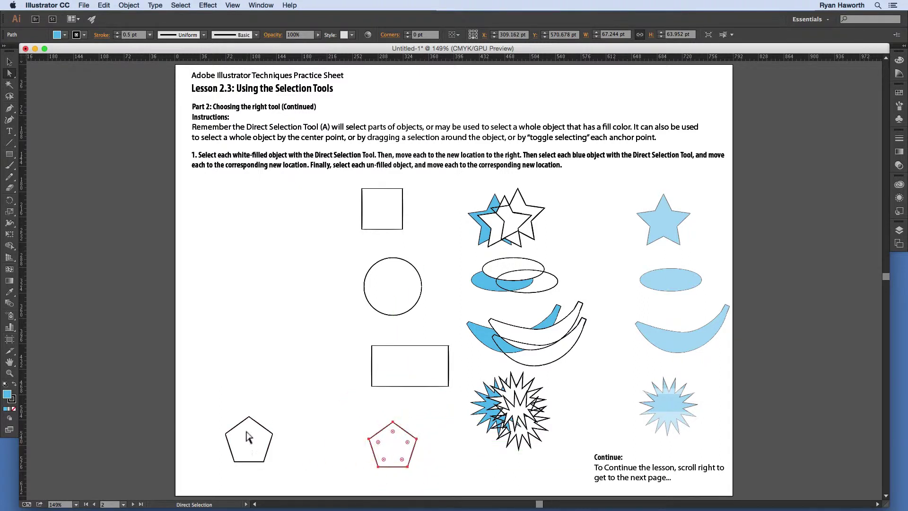
- Option-drag the last outline pentagon onto the pentagon target
{"action": "key", "text": "alt"}
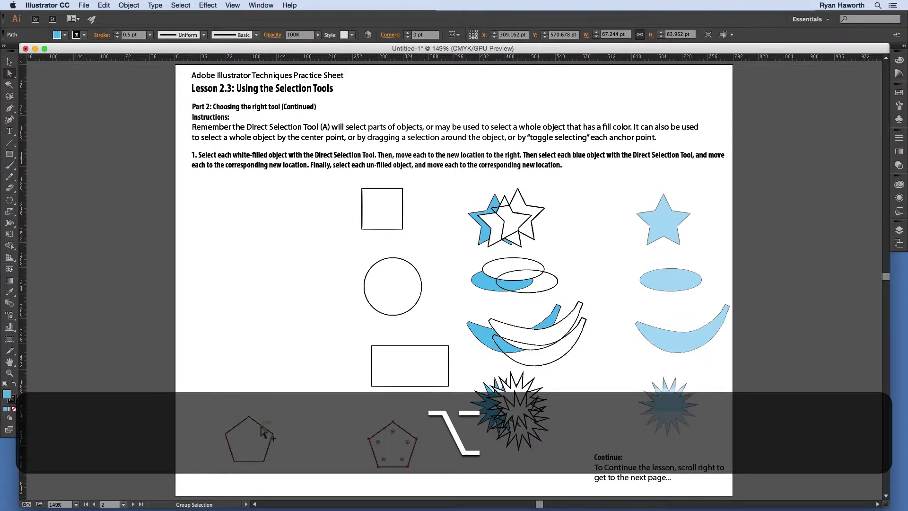
{"action": "left_click", "coordinate": [284, 475]}
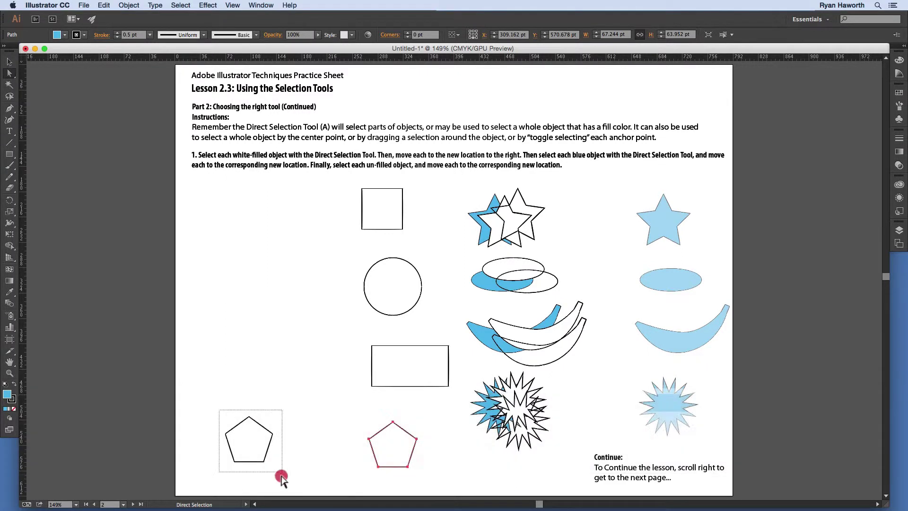
{"action": "key", "text": "alt"}
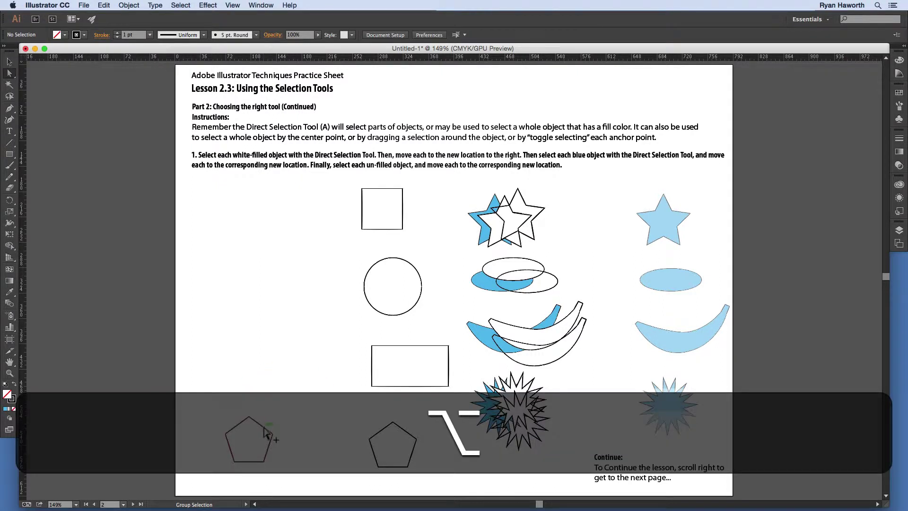
{"action": "left_click_drag", "start_coordinate": [265, 433], "coordinate": [408, 433]}
- Drag the blue and white stars onto the target star and all three ellipses onto the ellipse target
{"action": "left_click_drag", "start_coordinate": [487, 222], "coordinate": [657, 225]}
{"action": "left_click_drag", "start_coordinate": [525, 227], "coordinate": [670, 231]}
{"action": "left_click_drag", "start_coordinate": [502, 268], "coordinate": [661, 279]}
{"action": "left_click_drag", "start_coordinate": [497, 276], "coordinate": [671, 274]}
{"action": "left_click_drag", "start_coordinate": [527, 288], "coordinate": [670, 282]}
- Drag the bananas onto the banana target and both starbursts onto the starburst target, then deselect
{"action": "left_click_drag", "start_coordinate": [567, 326], "coordinate": [696, 341]}
{"action": "left_click_drag", "start_coordinate": [541, 345], "coordinate": [699, 344]}
{"action": "left_click_drag", "start_coordinate": [482, 299], "coordinate": [584, 368]}
{"action": "left_click_drag", "start_coordinate": [534, 363], "coordinate": [697, 341]}
{"action": "left_click_drag", "start_coordinate": [494, 408], "coordinate": [665, 405]}
{"action": "left_click_drag", "start_coordinate": [535, 416], "coordinate": [680, 408]}
{"action": "left_click", "coordinate": [755, 365]}
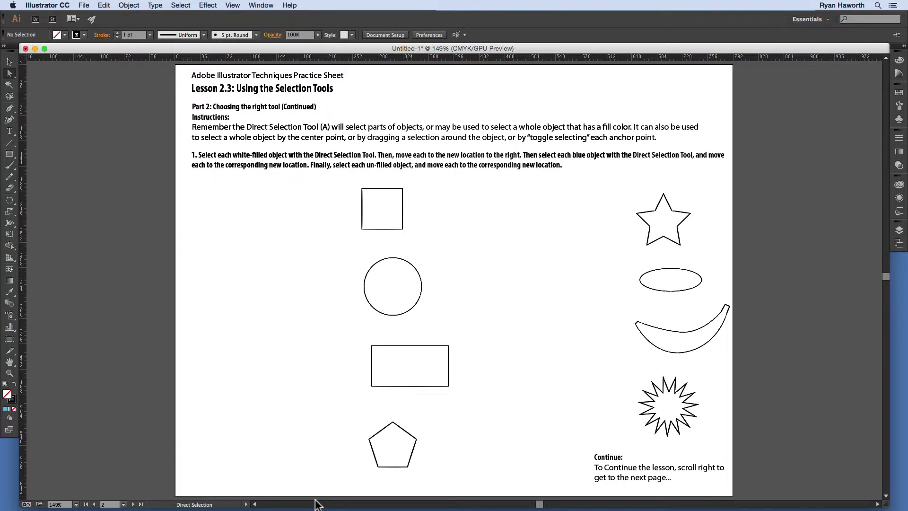
- Go to artboard 3 and briefly hold Option to preview the Group Selection Tool
{"action": "left_click", "coordinate": [134, 504]}
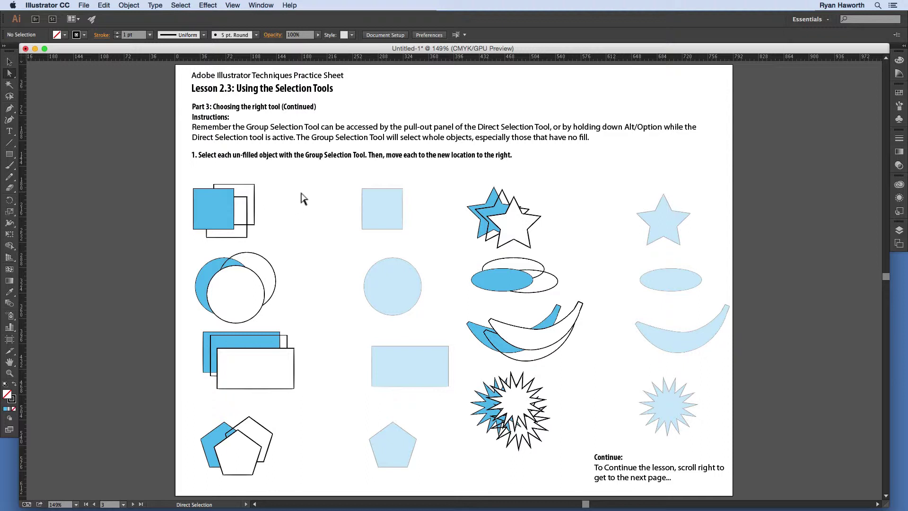
{"action": "key", "text": "alt"}
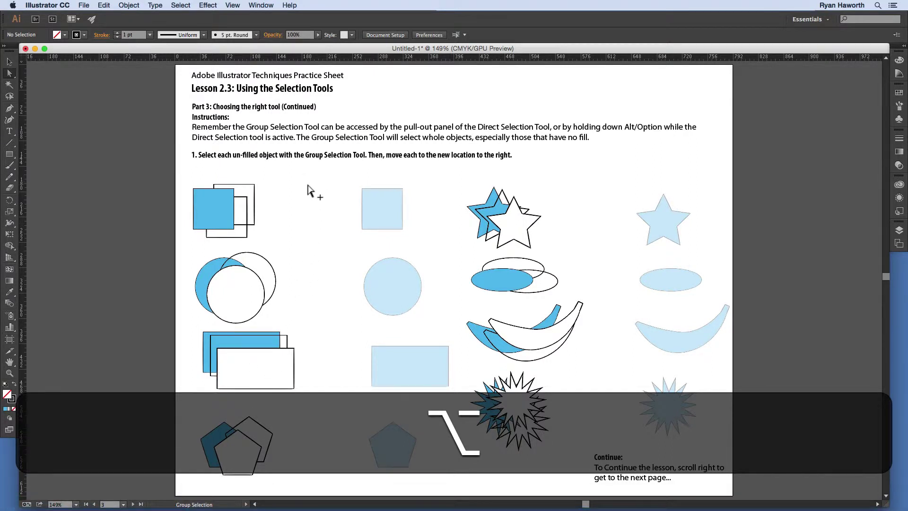
{"action": "key", "text": "alt"}
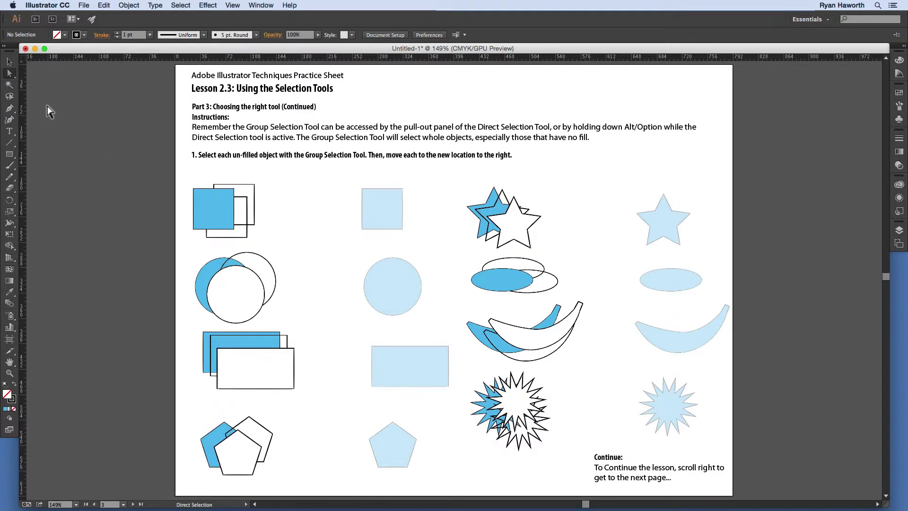
- With the Group Selection Tool, move the unfilled square outline onto the light-blue square
{"action": "left_click_drag", "start_coordinate": [10, 75], "coordinate": [66, 87]}
{"action": "left_click", "coordinate": [240, 235]}
{"action": "left_click", "coordinate": [263, 232]}
{"action": "left_click", "coordinate": [249, 208]}
{"action": "left_click", "coordinate": [250, 208]}
{"action": "left_click", "coordinate": [250, 208]}
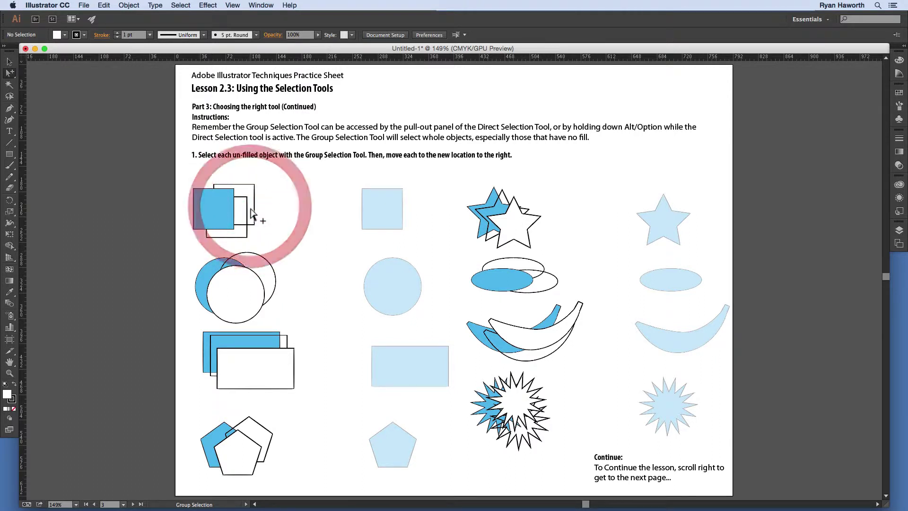
{"action": "left_click", "coordinate": [250, 209]}
{"action": "left_click", "coordinate": [248, 191]}
{"action": "left_click", "coordinate": [247, 191]}
{"action": "left_click", "coordinate": [247, 190]}
{"action": "left_click", "coordinate": [247, 190]}
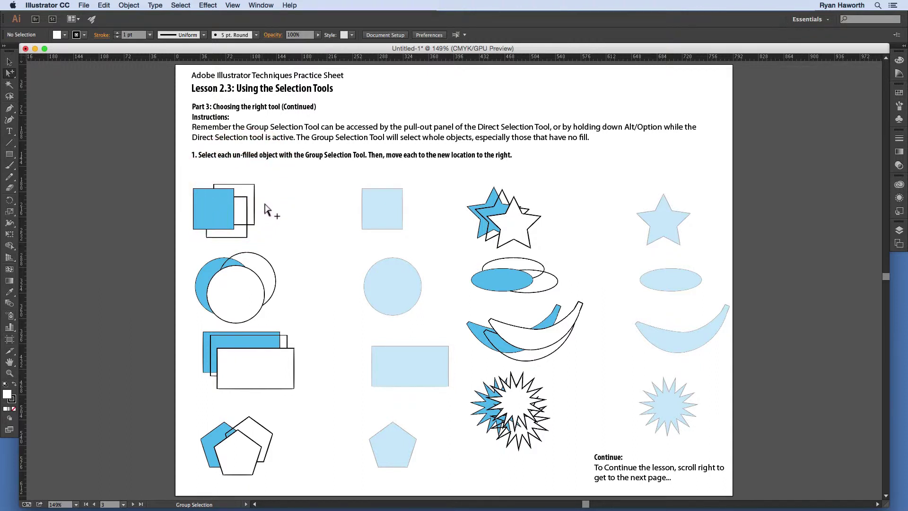
{"action": "left_click", "coordinate": [249, 190]}
{"action": "left_click_drag", "start_coordinate": [254, 191], "coordinate": [403, 192]}
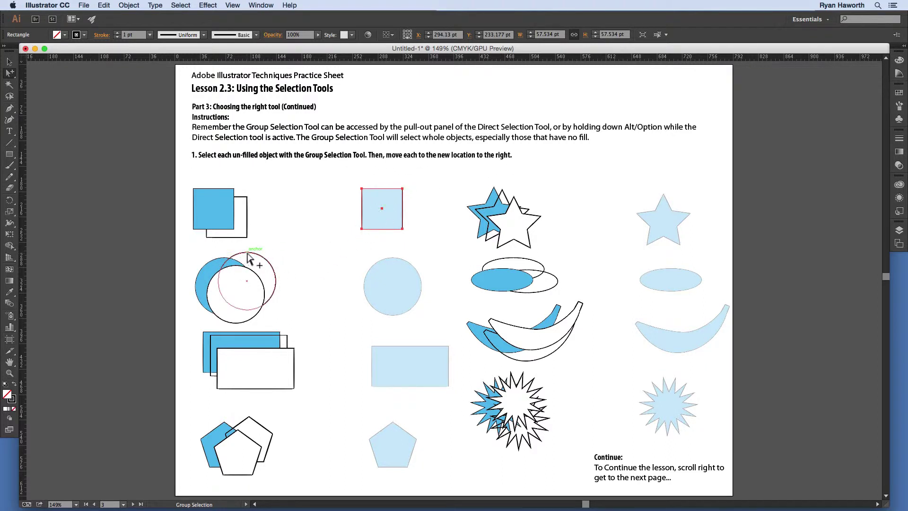
- Move the unfilled circle, rectangle, pentagon and star onto their light-blue targets
{"action": "left_click_drag", "start_coordinate": [248, 256], "coordinate": [394, 261]}
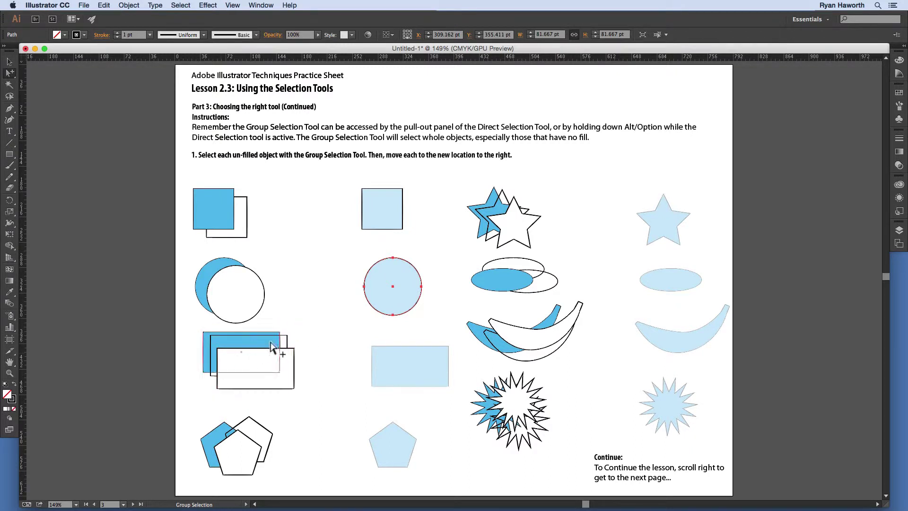
{"action": "left_click_drag", "start_coordinate": [289, 339], "coordinate": [449, 350]}
{"action": "left_click_drag", "start_coordinate": [251, 423], "coordinate": [396, 426]}
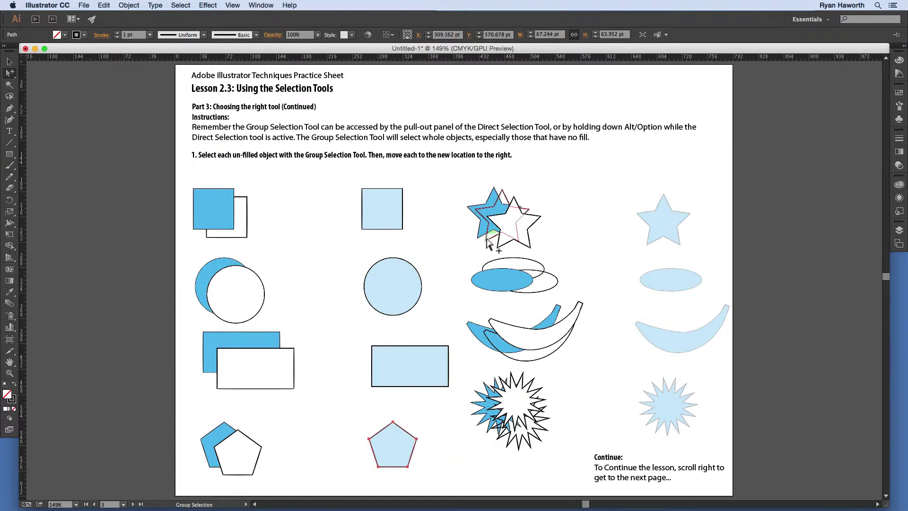
{"action": "left_click_drag", "start_coordinate": [488, 245], "coordinate": [647, 249]}
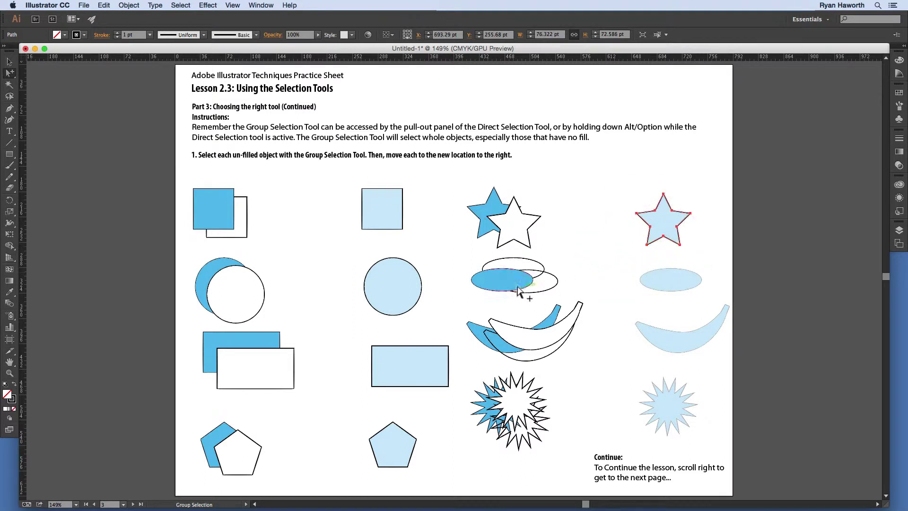
- Drag the lower unfilled ellipse, the crescent and the starburst onto their light-blue targets, then deselect
{"action": "left_click", "coordinate": [546, 282]}
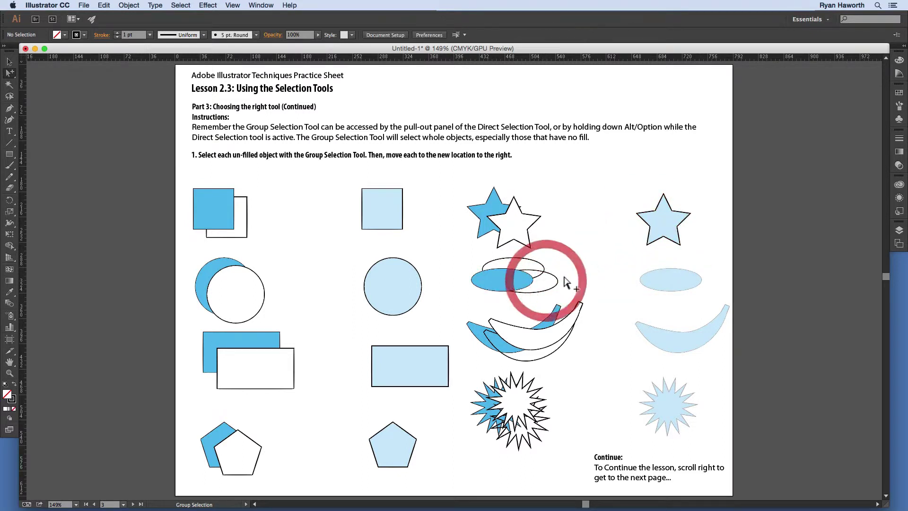
{"action": "left_click", "coordinate": [532, 263]}
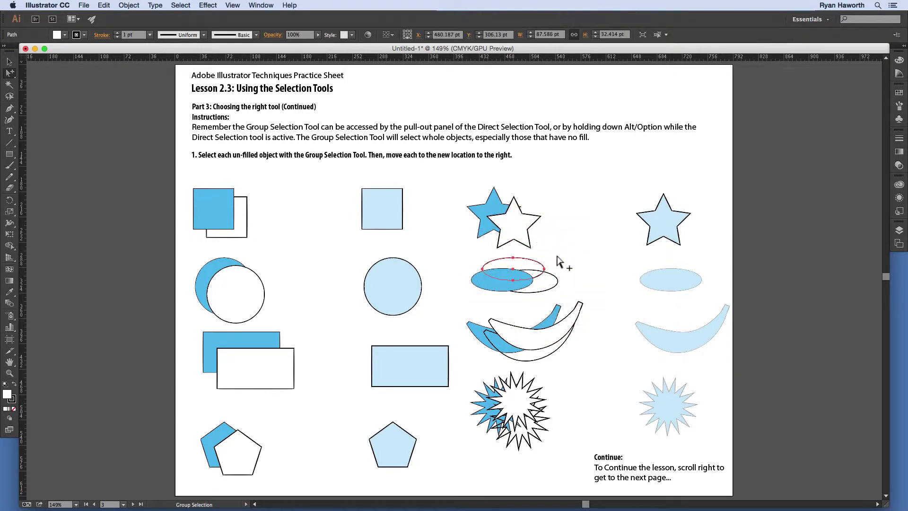
{"action": "left_click", "coordinate": [524, 268]}
{"action": "left_click", "coordinate": [556, 261]}
{"action": "left_click", "coordinate": [548, 281]}
{"action": "left_click_drag", "start_coordinate": [557, 281], "coordinate": [703, 283]}
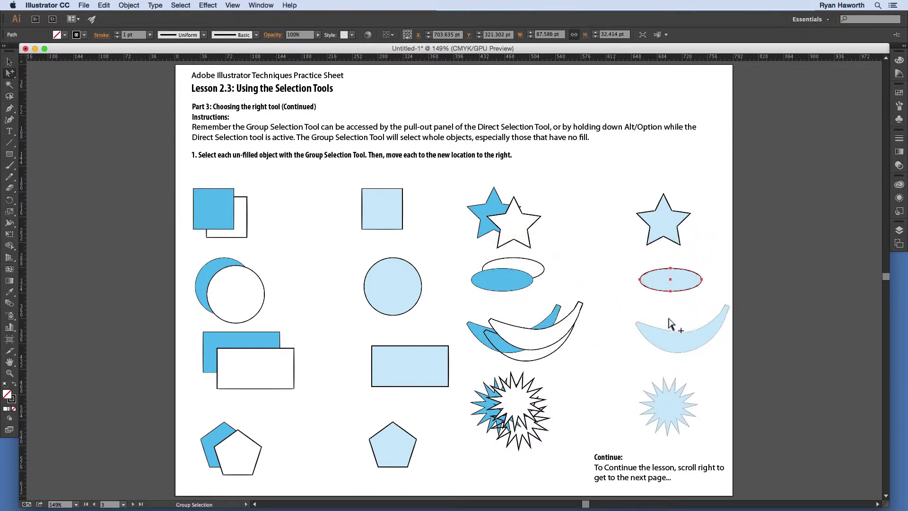
{"action": "left_click_drag", "start_coordinate": [484, 337], "coordinate": [635, 326]}
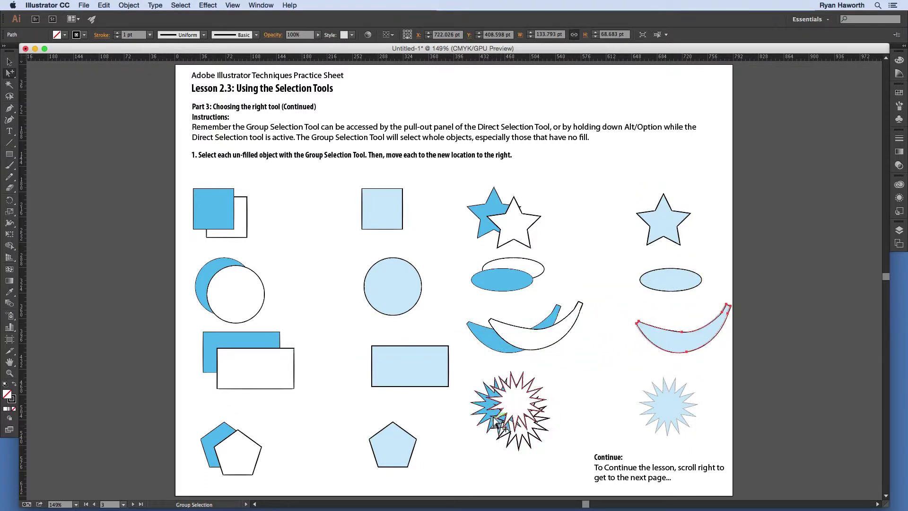
{"action": "left_click_drag", "start_coordinate": [490, 417], "coordinate": [643, 405]}
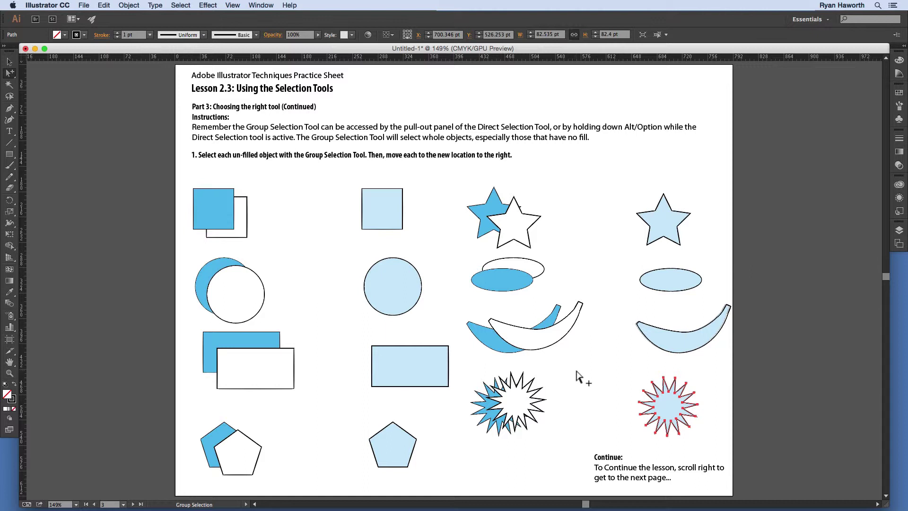
{"action": "left_click", "coordinate": [746, 407]}
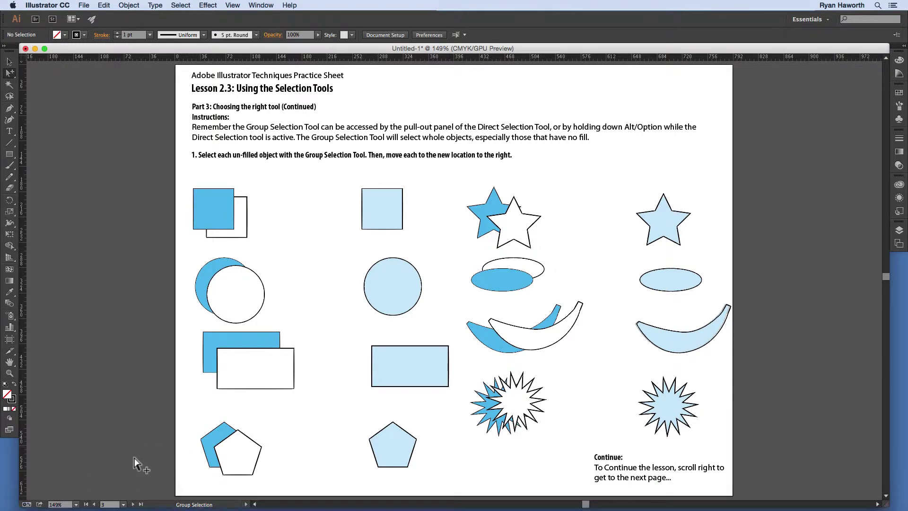
- Advance to artboard 4, the Part 4 page of scattered shapes and stars
{"action": "left_click", "coordinate": [133, 503]}
{"action": "left_click", "coordinate": [133, 504]}
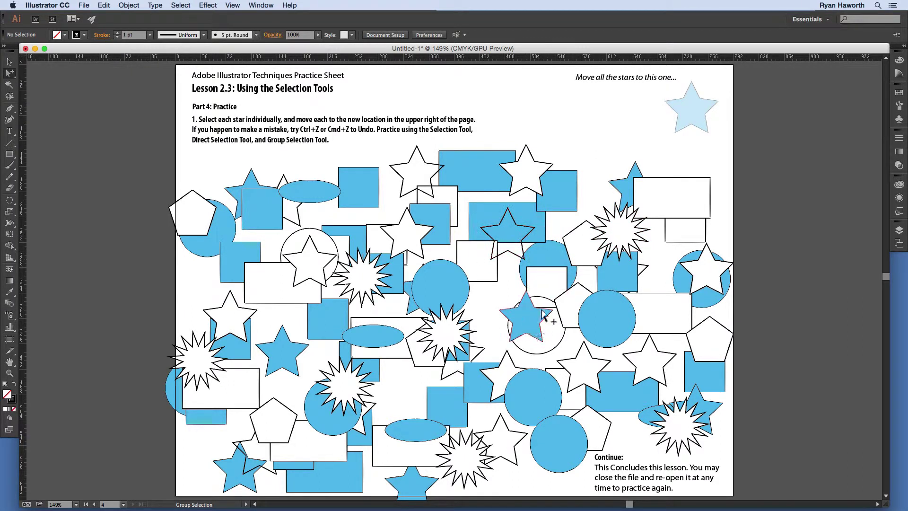
{"action": "left_click", "coordinate": [700, 133]}
- With the Selection Tool (V), drag five scattered white and blue stars onto the top-right target star
{"action": "key", "text": "v"}
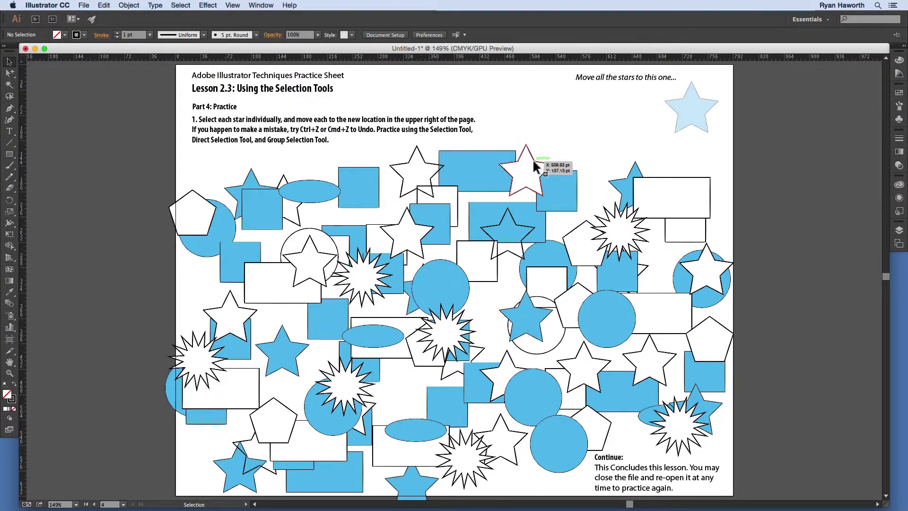
{"action": "left_click_drag", "start_coordinate": [534, 162], "coordinate": [700, 101]}
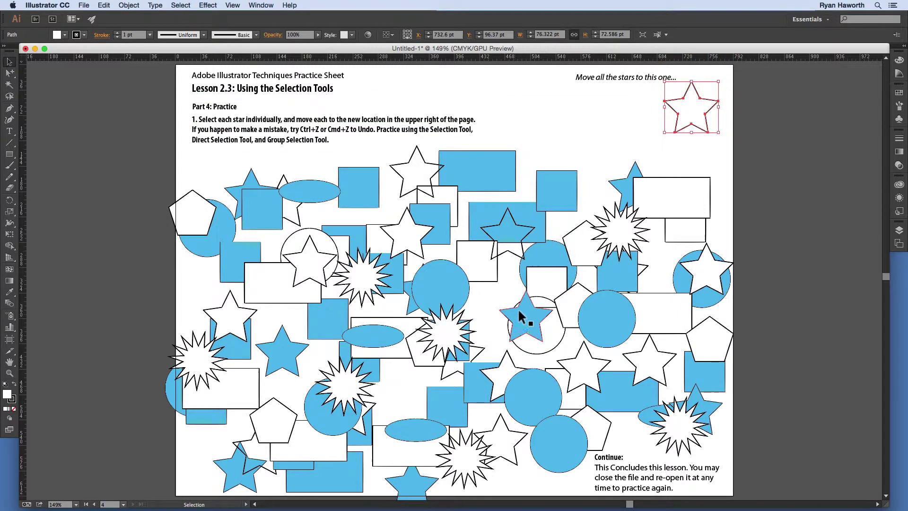
{"action": "left_click_drag", "start_coordinate": [536, 308], "coordinate": [702, 100]}
{"action": "left_click_drag", "start_coordinate": [416, 226], "coordinate": [710, 114]}
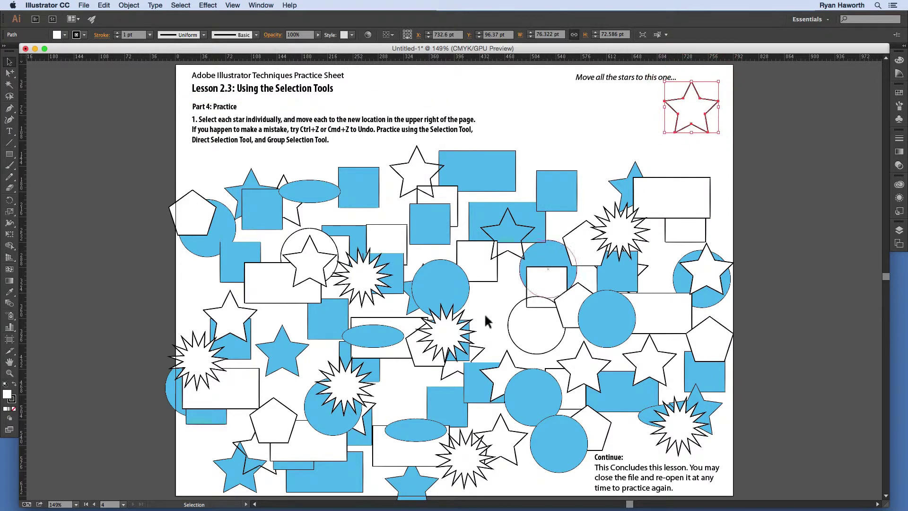
{"action": "mouse_move", "coordinate": [297, 362]}
{"action": "left_mouse_down"}
{"action": "mouse_move", "coordinate": [680, 137]}
{"action": "mouse_move", "coordinate": [689, 107]}
{"action": "mouse_move", "coordinate": [705, 116]}
{"action": "left_mouse_up"}
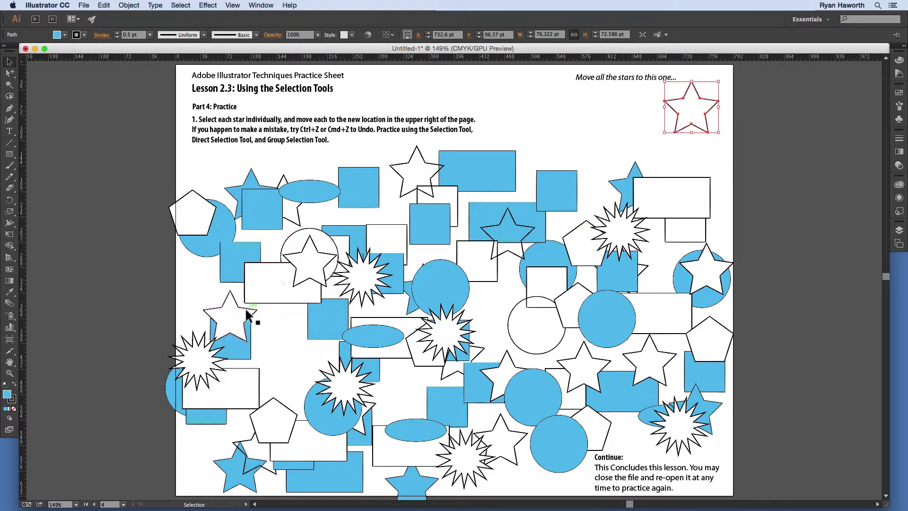
{"action": "left_click_drag", "start_coordinate": [248, 308], "coordinate": [708, 101]}
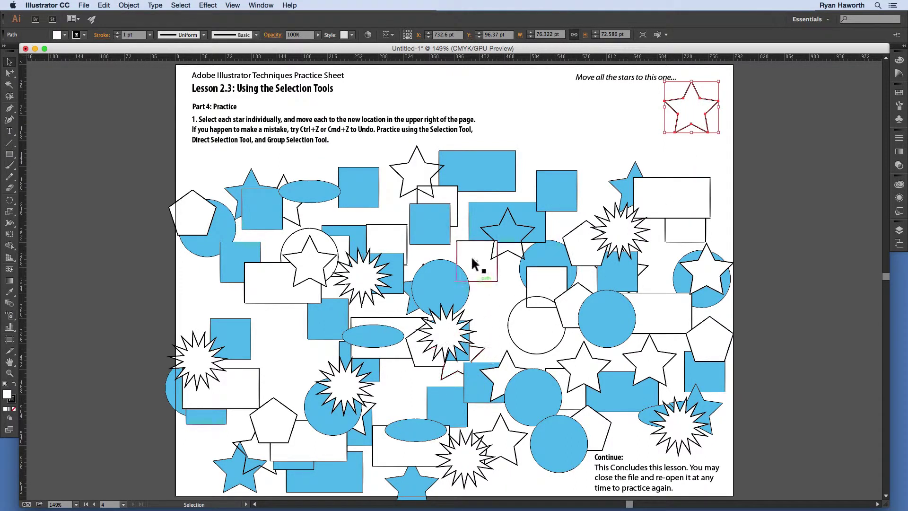
- With the Direct Selection Tool (A), drag four more stars, including those over circles, onto the target
{"action": "key", "text": "a"}
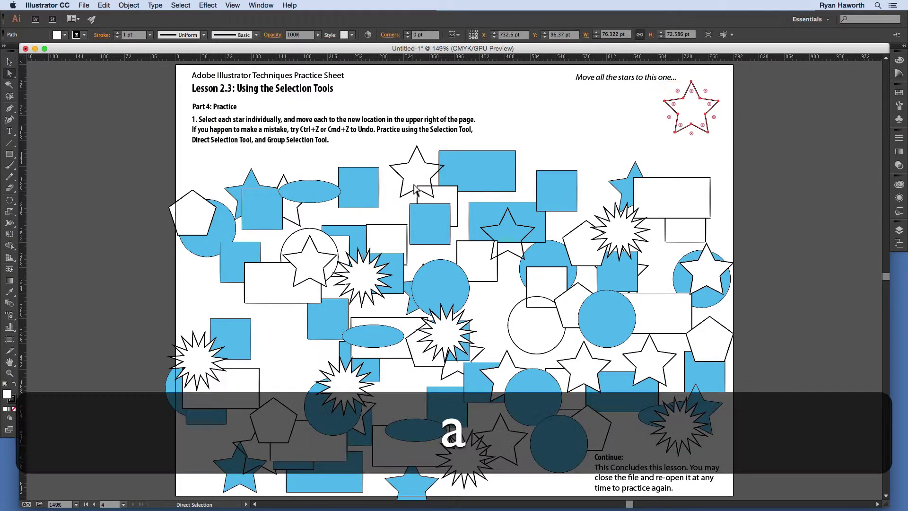
{"action": "left_click", "coordinate": [312, 260]}
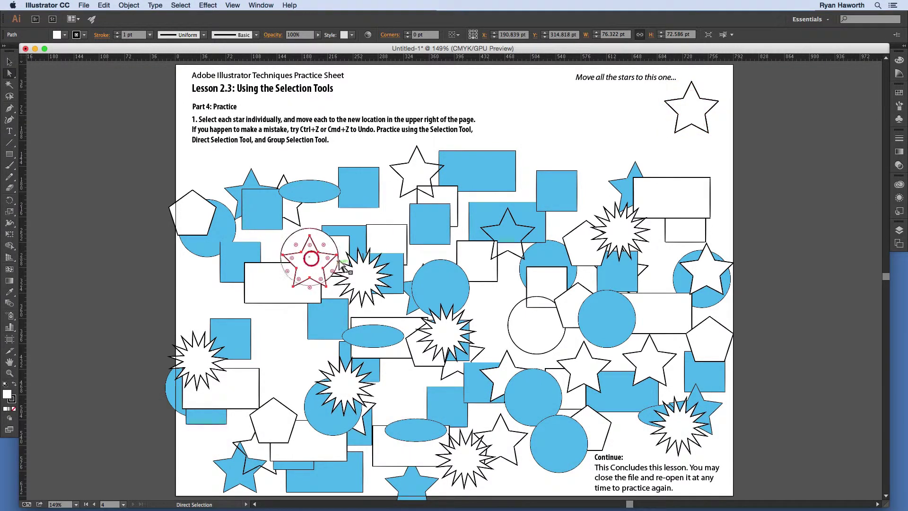
{"action": "left_click_drag", "start_coordinate": [321, 255], "coordinate": [699, 108]}
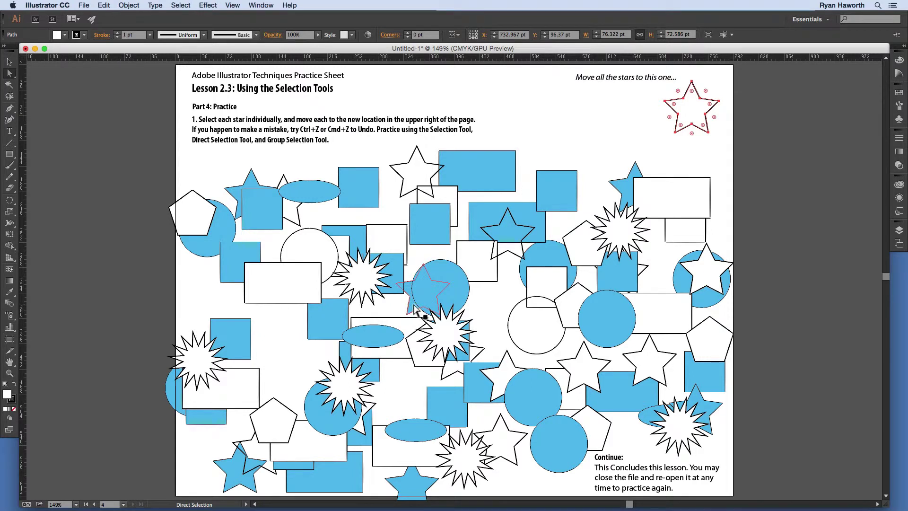
{"action": "left_click_drag", "start_coordinate": [415, 310], "coordinate": [682, 125]}
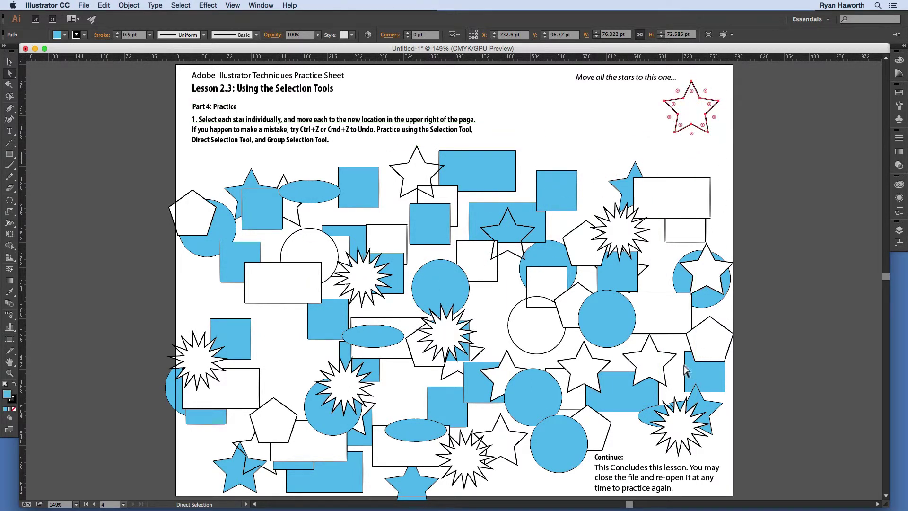
{"action": "left_click_drag", "start_coordinate": [653, 367], "coordinate": [696, 114]}
{"action": "left_click_drag", "start_coordinate": [711, 265], "coordinate": [697, 113]}
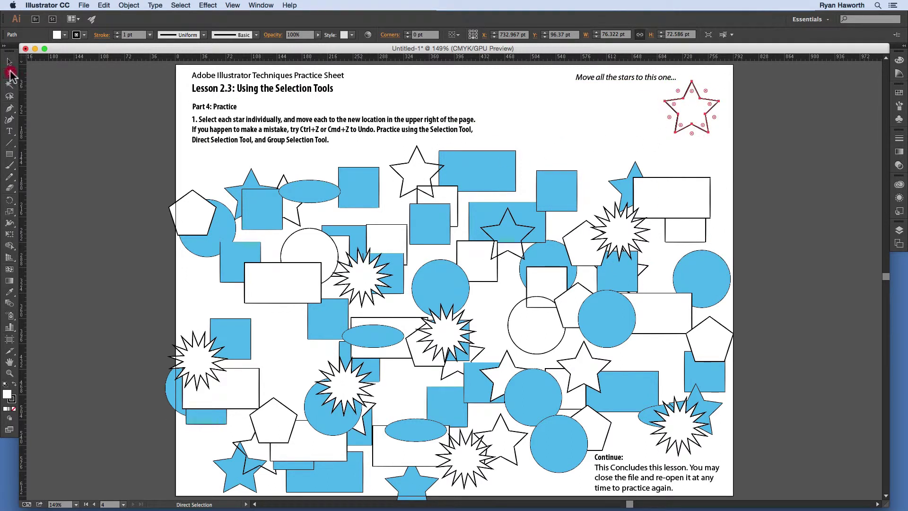
- With the Group Selection Tool, move the upper and middle stars onto the target star
{"action": "left_click_drag", "start_coordinate": [10, 75], "coordinate": [48, 83]}
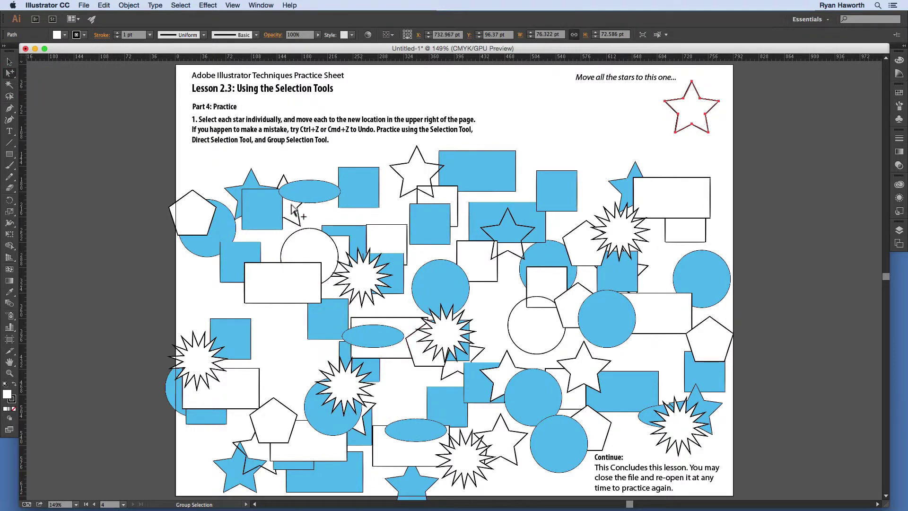
{"action": "left_click_drag", "start_coordinate": [305, 223], "coordinate": [720, 127]}
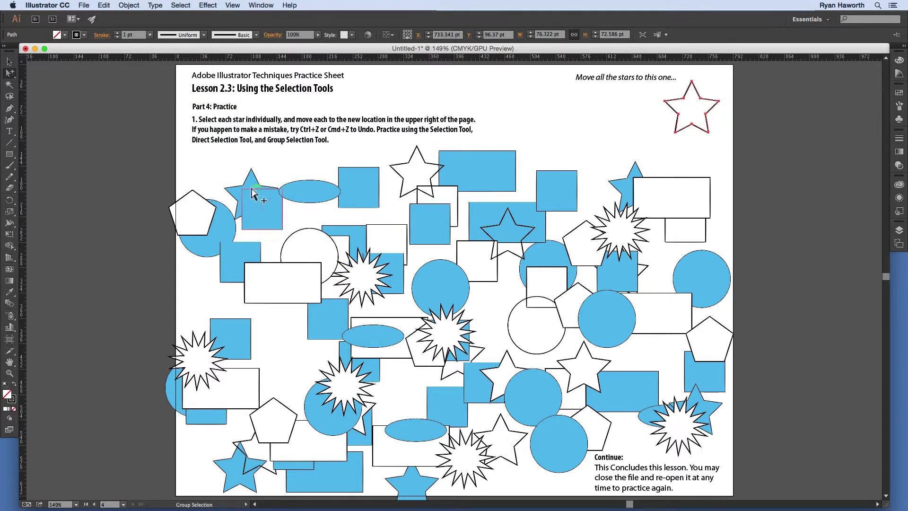
{"action": "left_click_drag", "start_coordinate": [260, 187], "coordinate": [700, 92]}
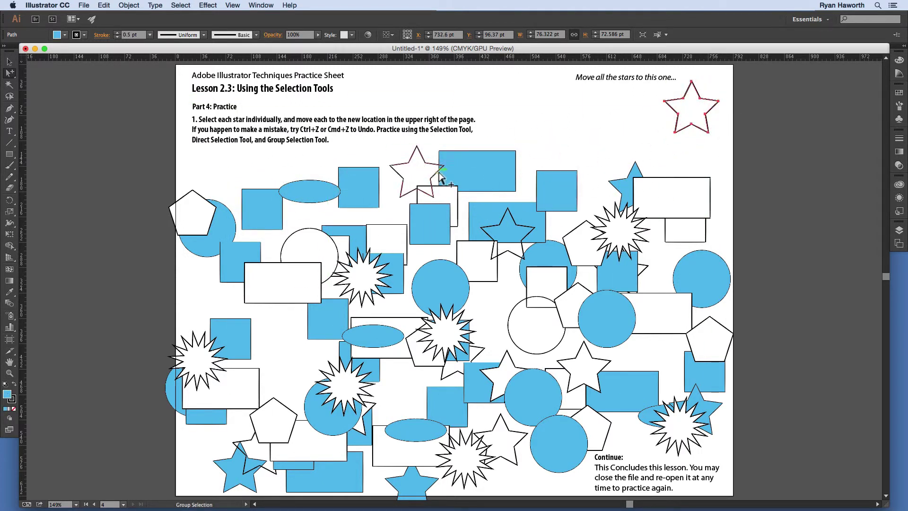
{"action": "left_click_drag", "start_coordinate": [448, 169], "coordinate": [712, 115]}
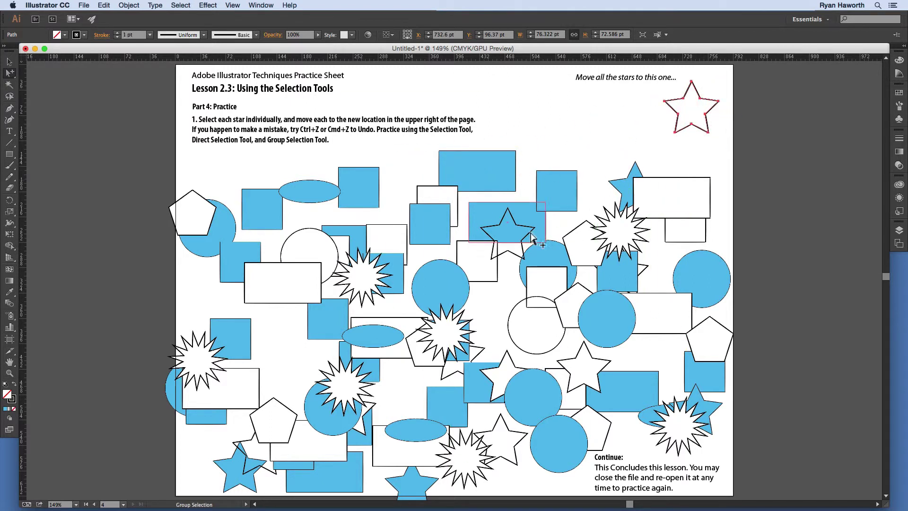
{"action": "left_click_drag", "start_coordinate": [530, 231], "coordinate": [720, 104]}
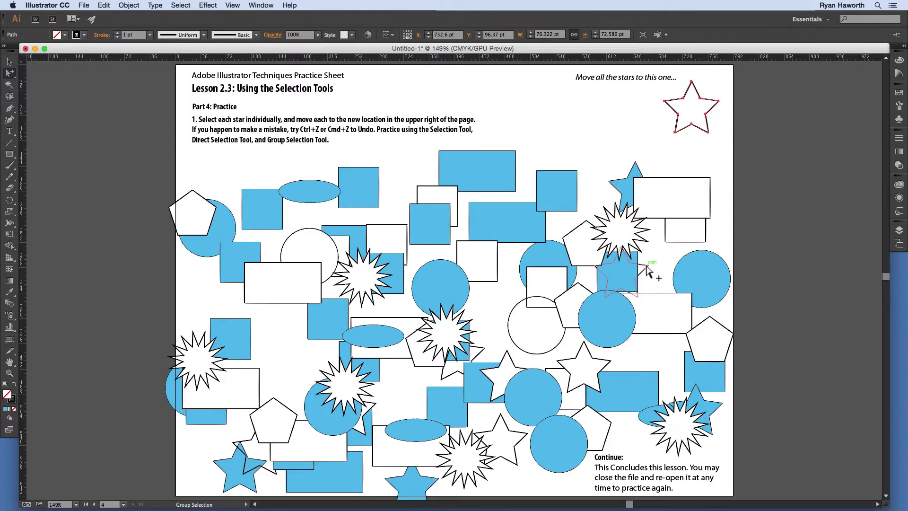
{"action": "left_click_drag", "start_coordinate": [648, 273], "coordinate": [720, 102]}
{"action": "key", "text": "super+z"}
{"action": "key", "text": "super+shift+z"}
- Move the lower-right, lower-middle, bottom and lower-left stars onto the target star
{"action": "left_click_drag", "start_coordinate": [717, 407], "coordinate": [671, 105]}
{"action": "left_click_drag", "start_coordinate": [613, 358], "coordinate": [718, 122]}
{"action": "left_click_drag", "start_coordinate": [511, 367], "coordinate": [696, 101]}
{"action": "left_click", "coordinate": [708, 135]}
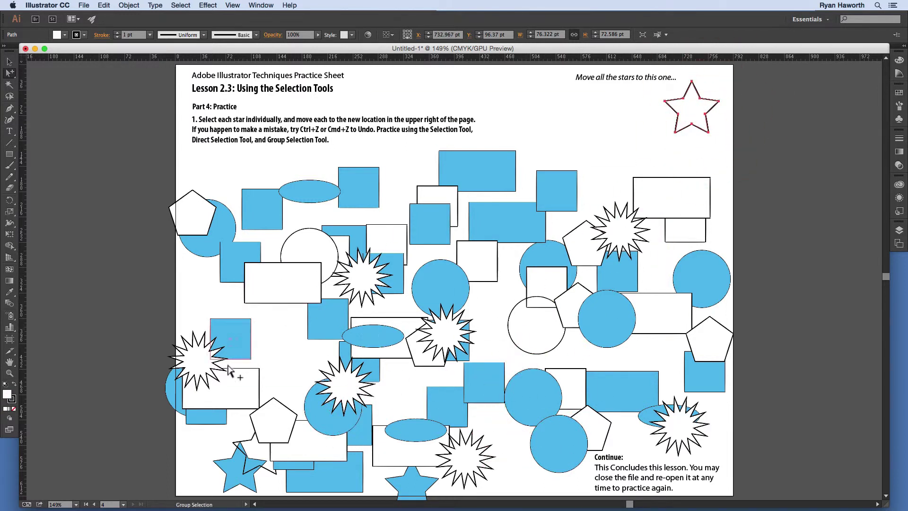
{"action": "left_click_drag", "start_coordinate": [256, 470], "coordinate": [695, 119]}
{"action": "left_click_drag", "start_coordinate": [436, 485], "coordinate": [705, 116]}
{"action": "left_click_drag", "start_coordinate": [266, 459], "coordinate": [711, 107]}
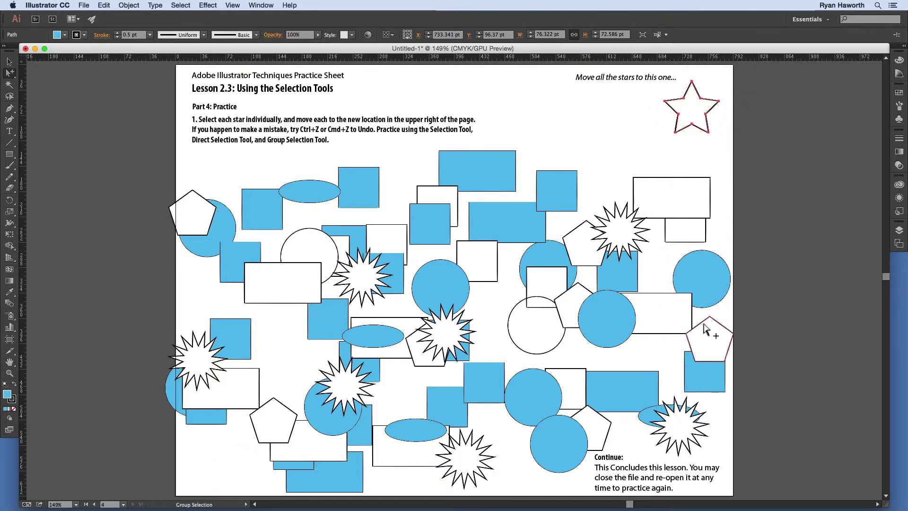